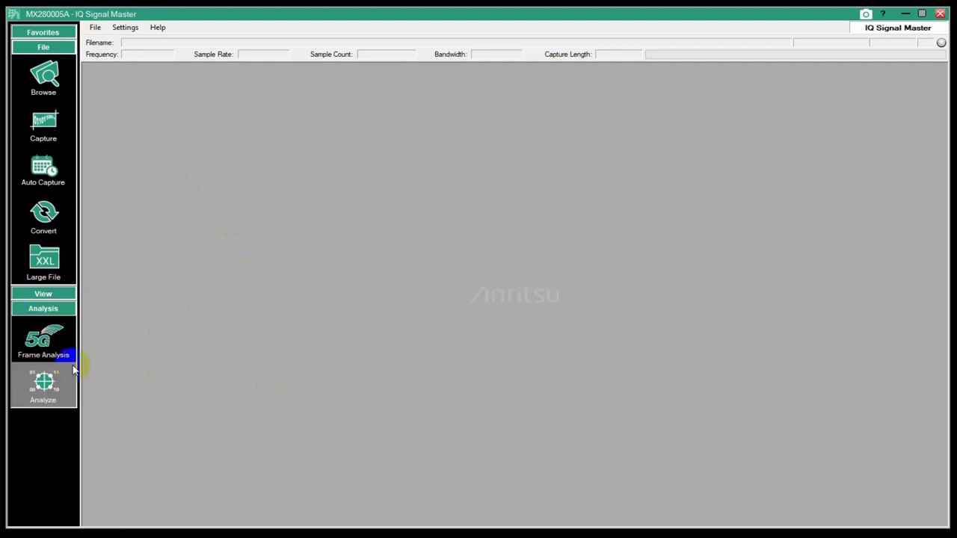
Step: Switch the MS2090A to Spectrum Analyzer mode, showing 2.546 GHz across a 110 MHz span
left_click(54, 349)
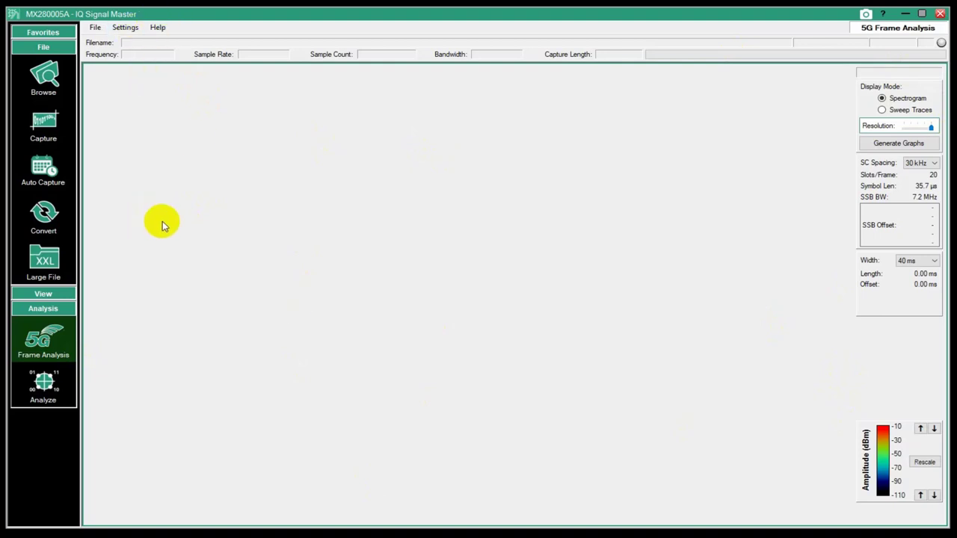
key("alt+Tab")
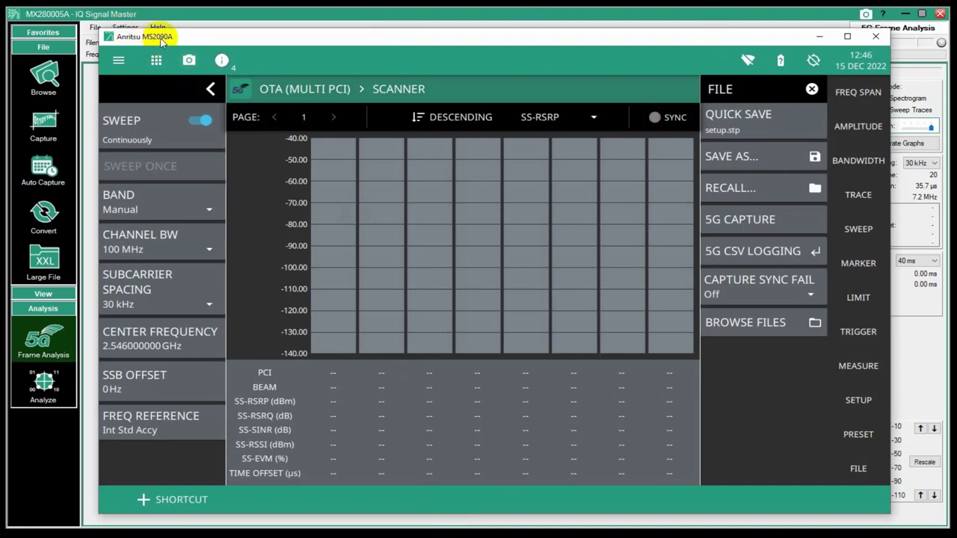
left_click(294, 217)
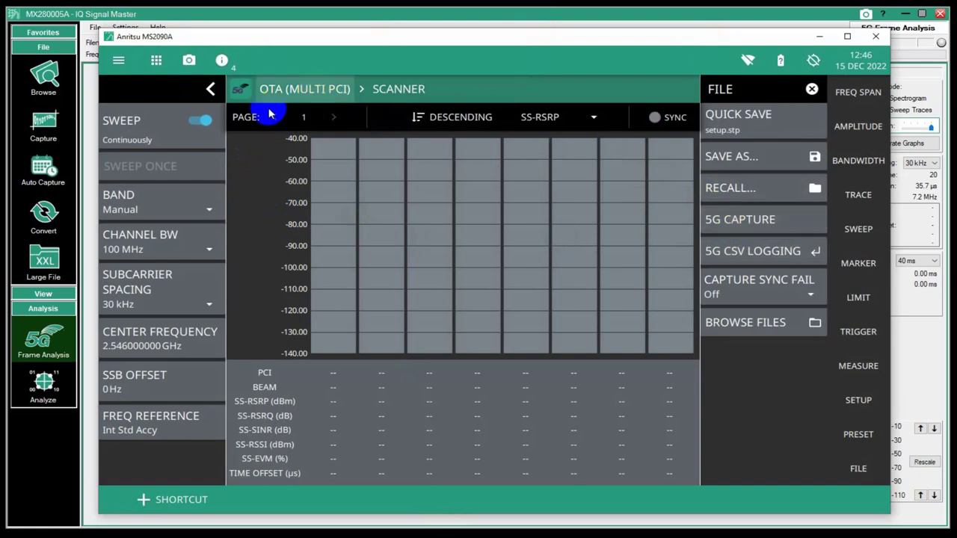
left_click(240, 92)
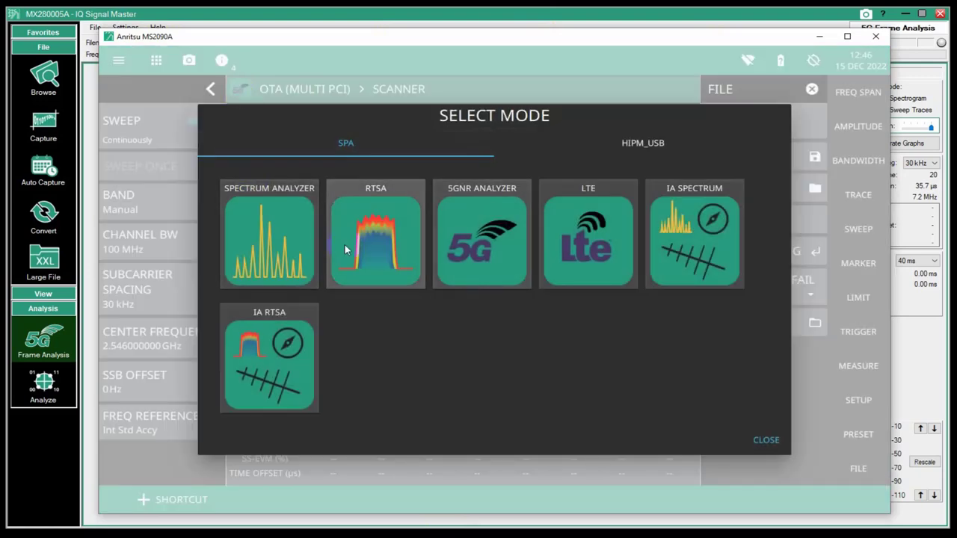
left_click(295, 246)
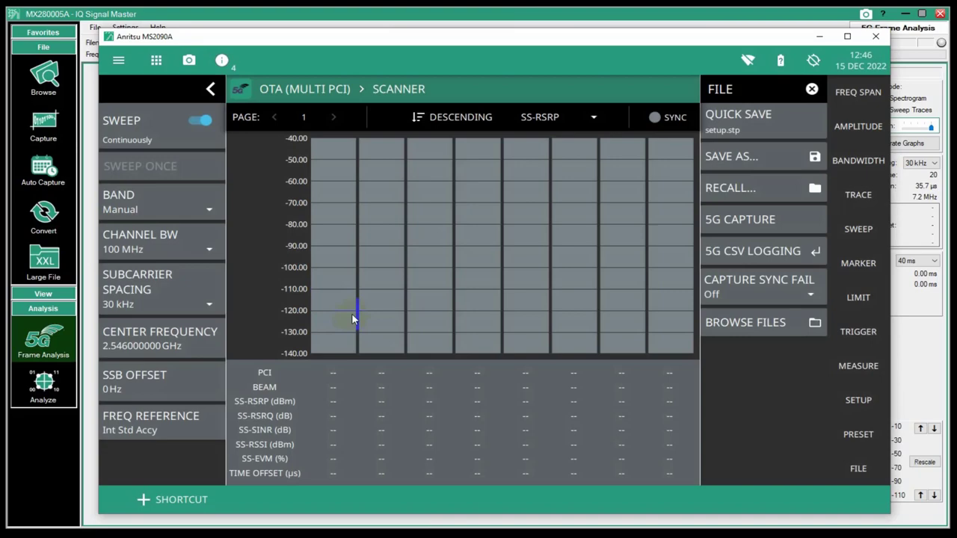
left_click(468, 234)
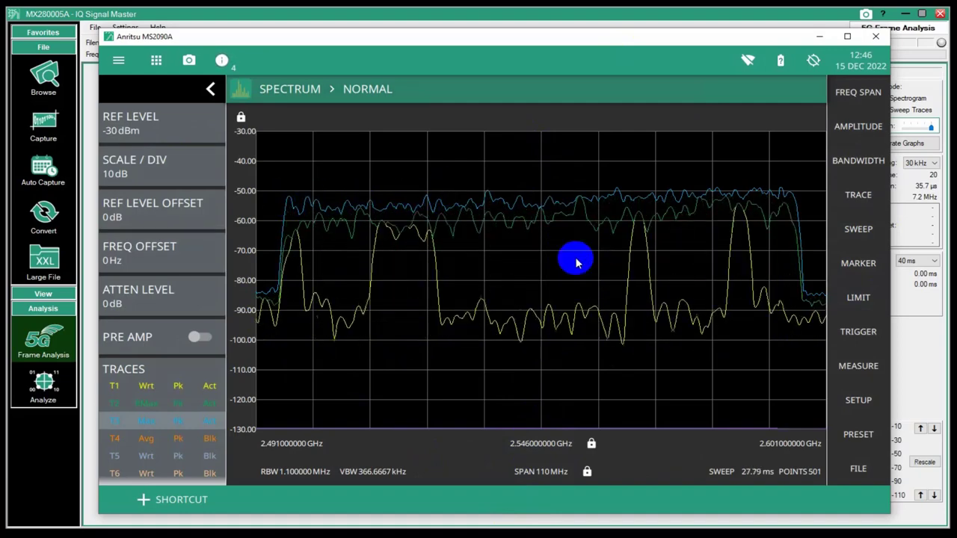
Step: Return the MS2090A to the 5GNR OTA scanner and view its 2.546 GHz, 100 MHz frequency settings
left_click(242, 92)
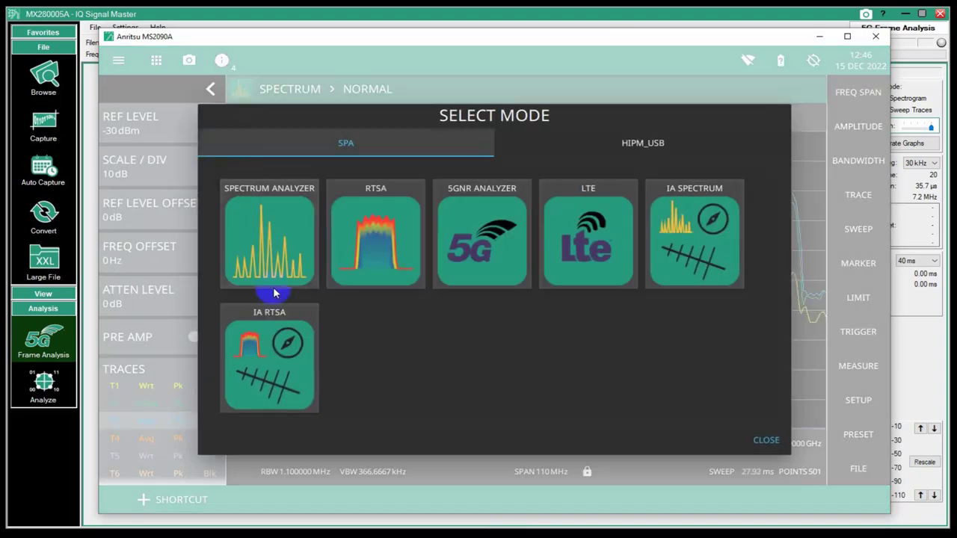
left_click(390, 288)
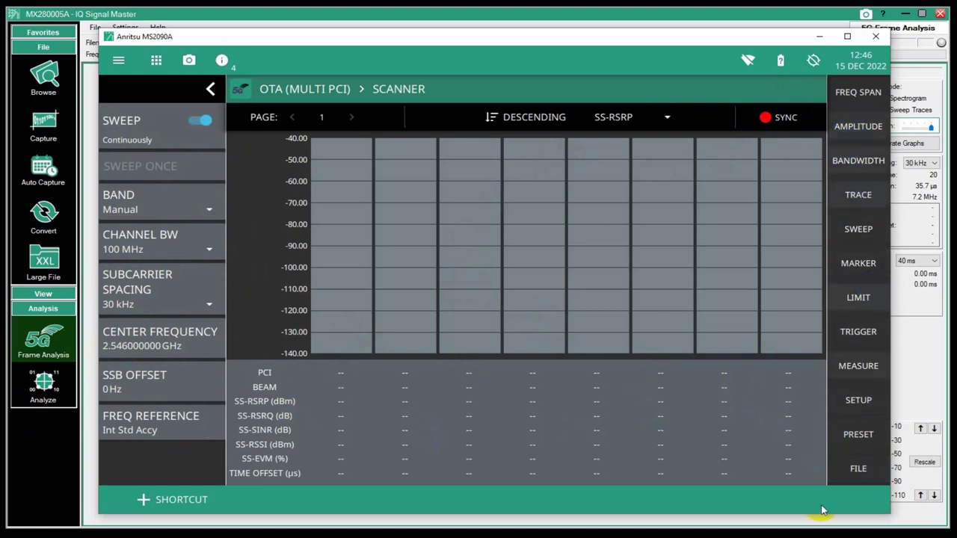
left_click(856, 91)
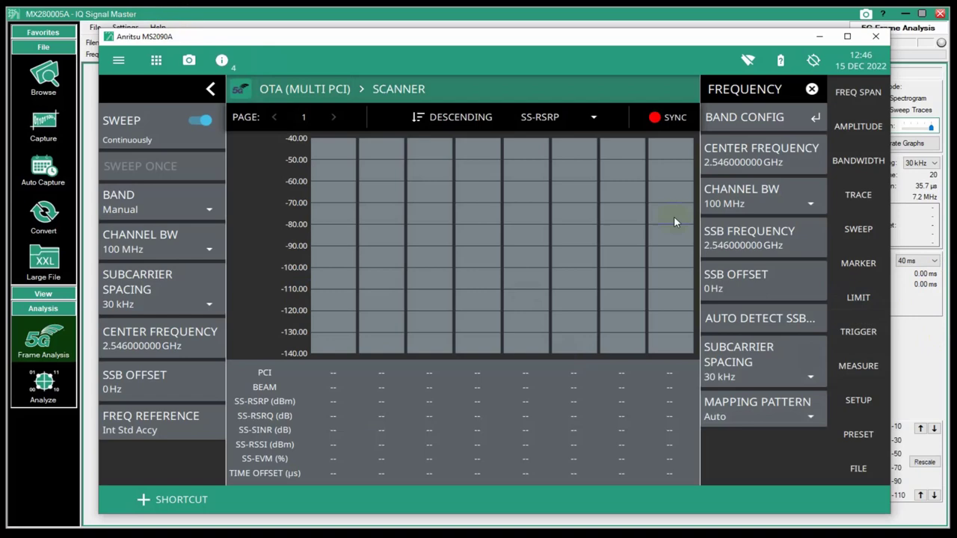
left_click(299, 18)
left_click(246, 16)
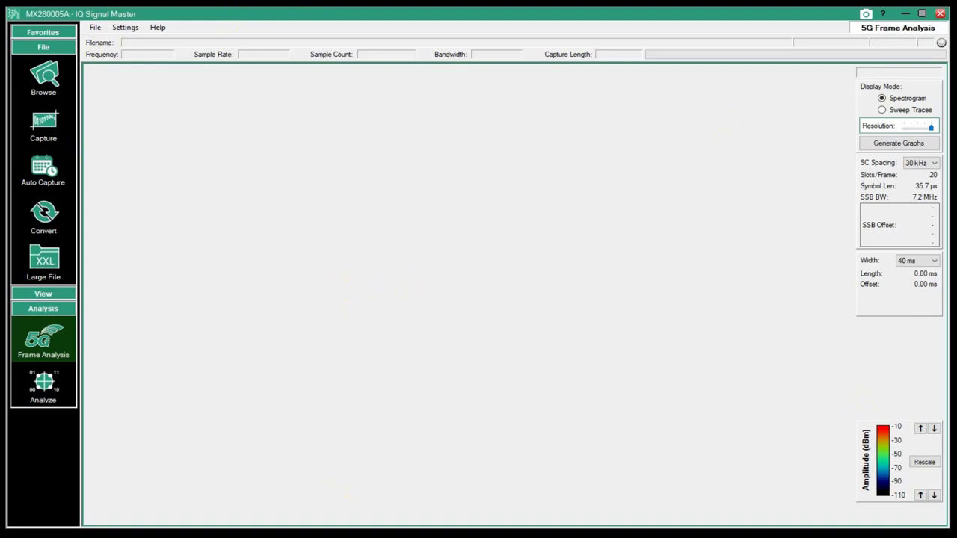
key("alt+Tab")
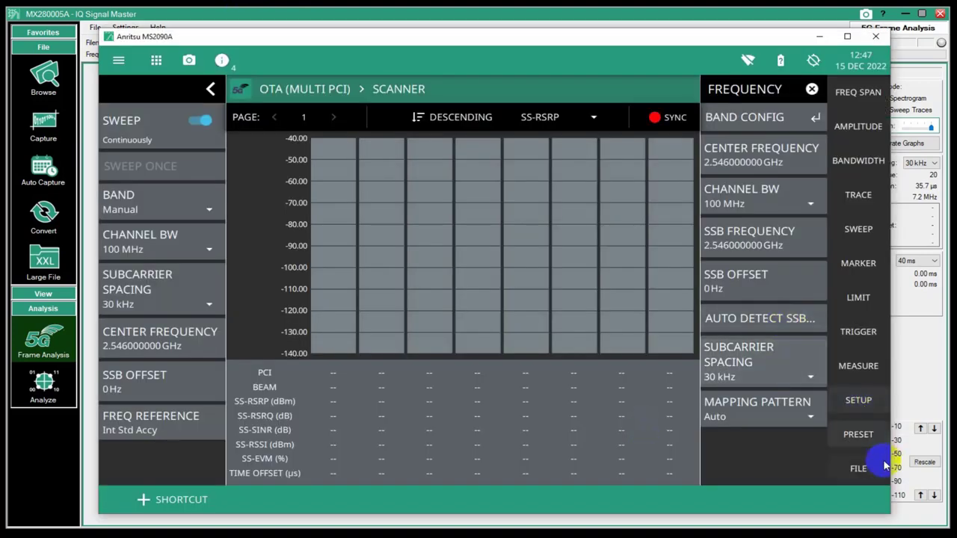
Step: Trigger 5G captures from the MS2090A FILE menu, then bring IQ Signal Master forward
left_click(858, 469)
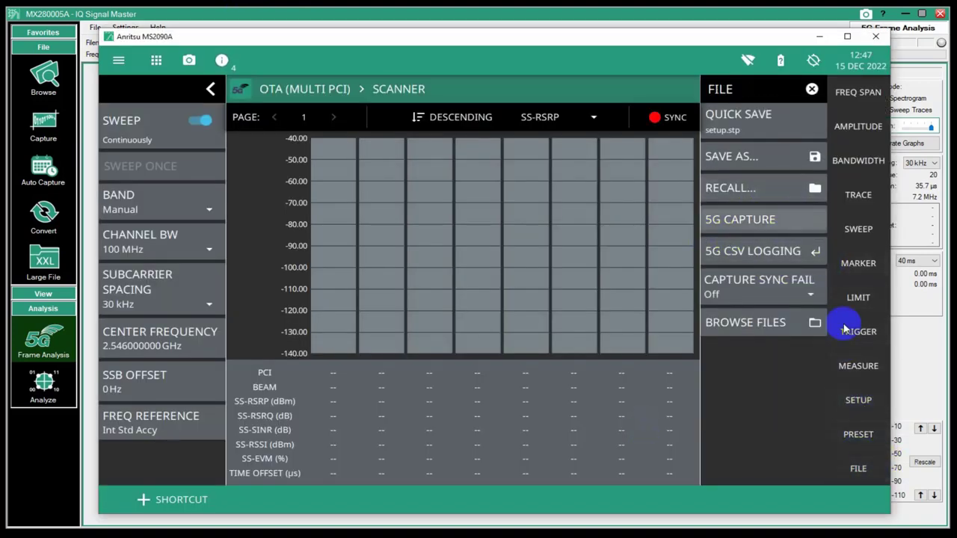
left_click(732, 222)
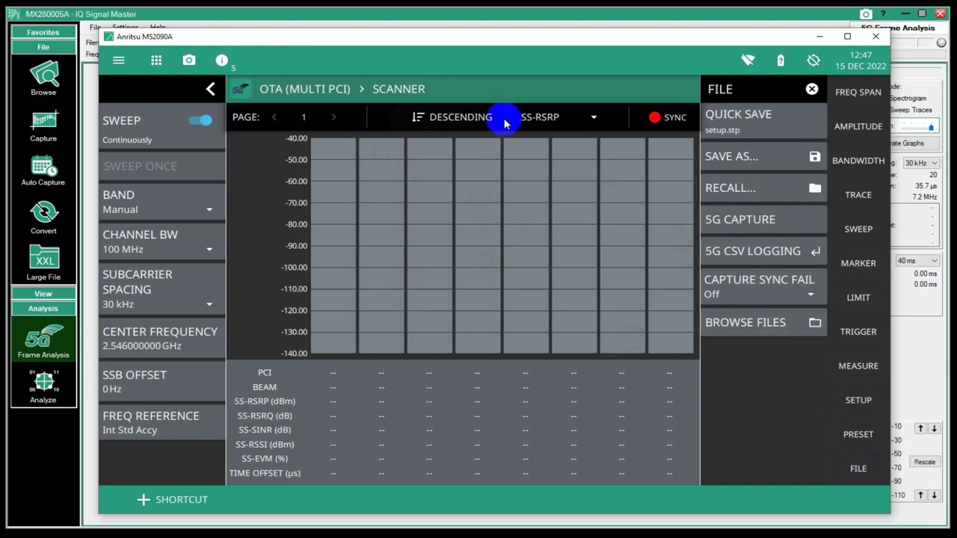
left_click(210, 89)
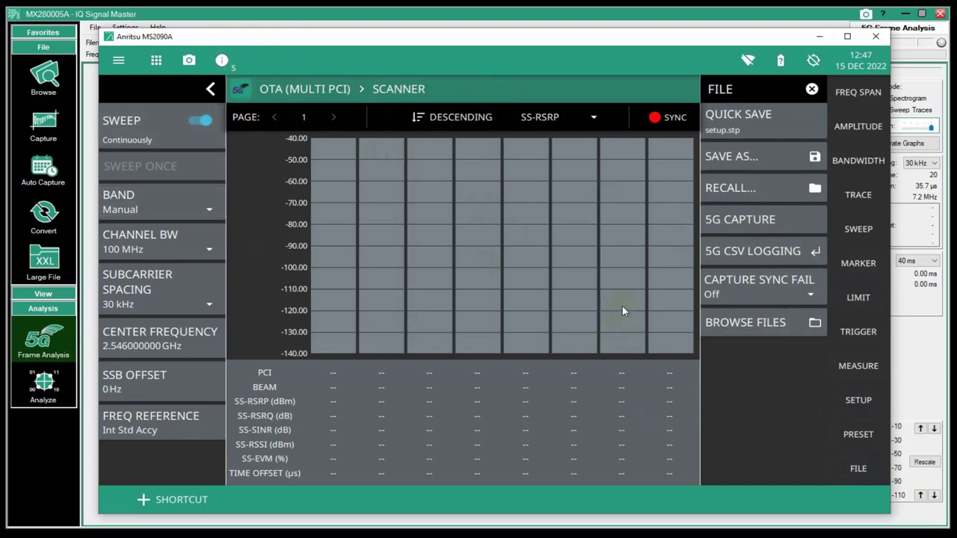
left_click(734, 233)
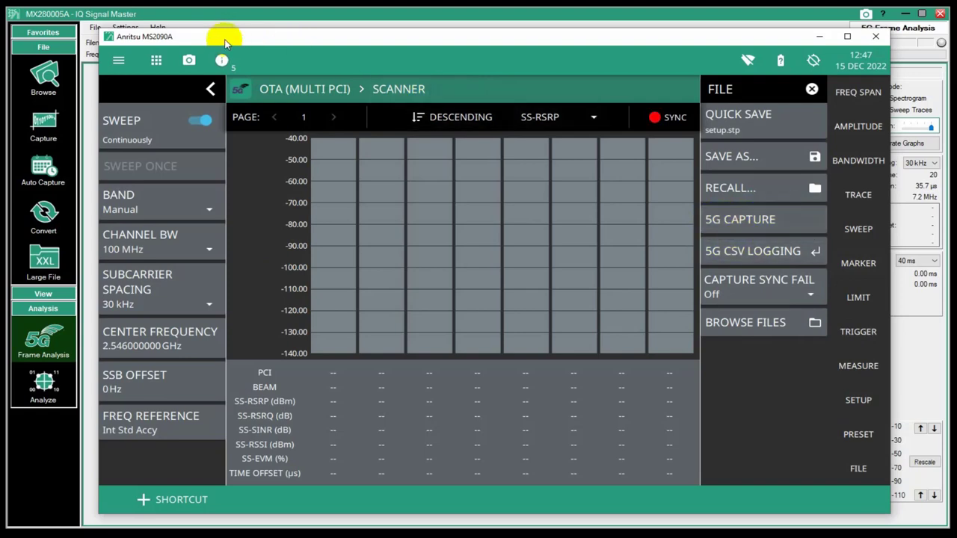
left_click(242, 2)
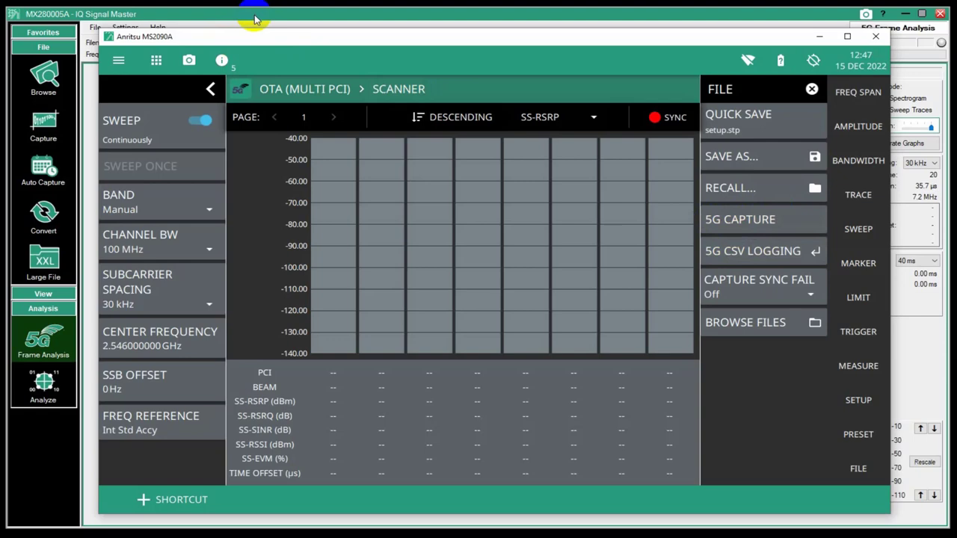
left_click(254, 20)
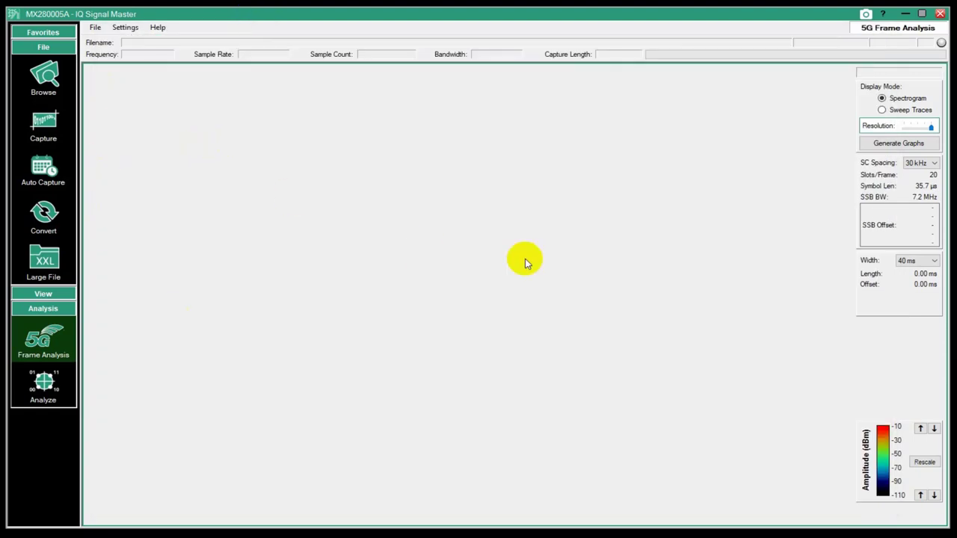
Step: List the instrument's 13 IQ capture files and select the newest, dated 12/15/2022 12:48
left_click(53, 141)
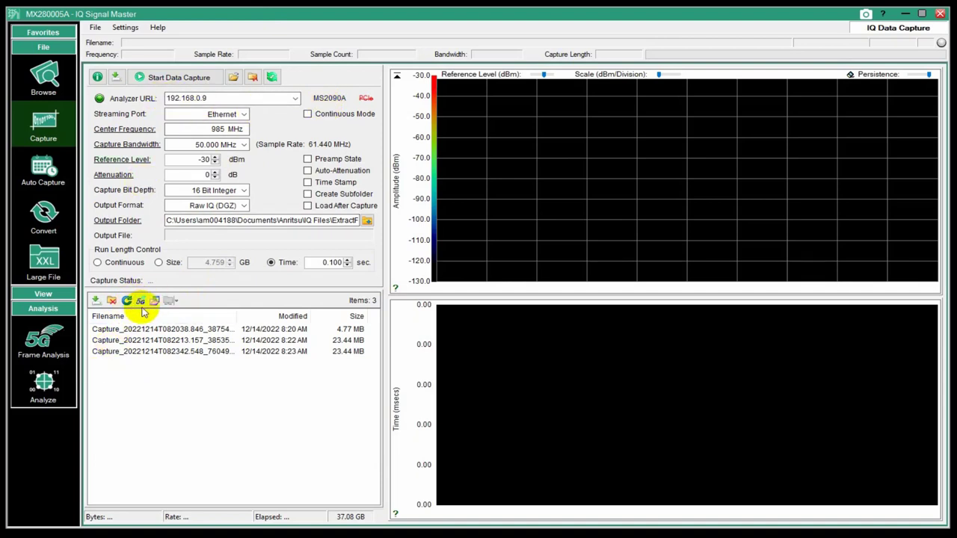
left_click(142, 301)
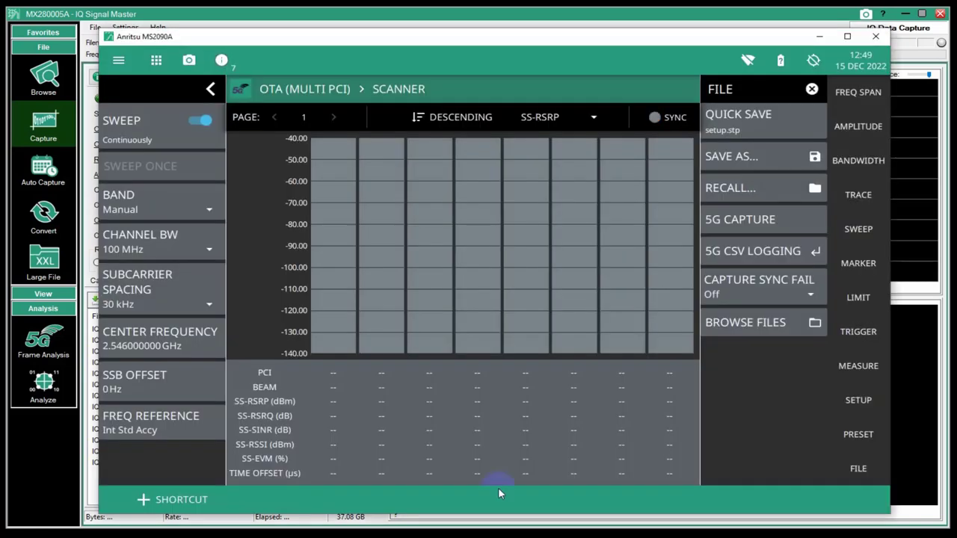
left_click(709, 220)
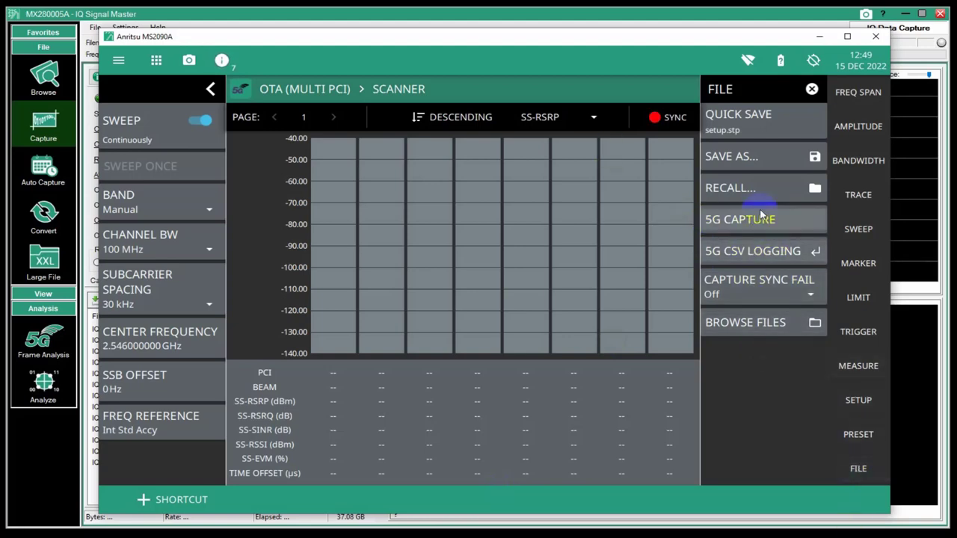
left_click(769, 219)
left_click(317, 13)
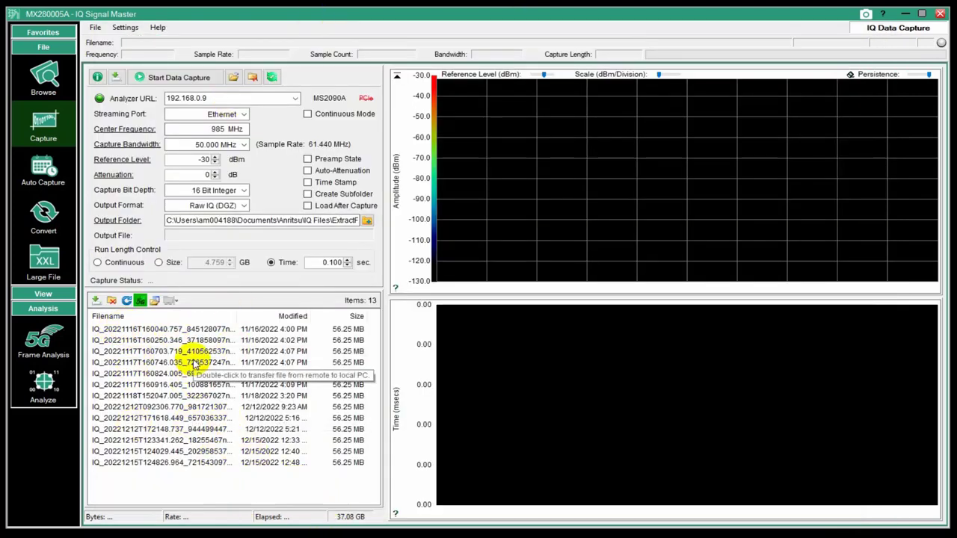
left_click(165, 461)
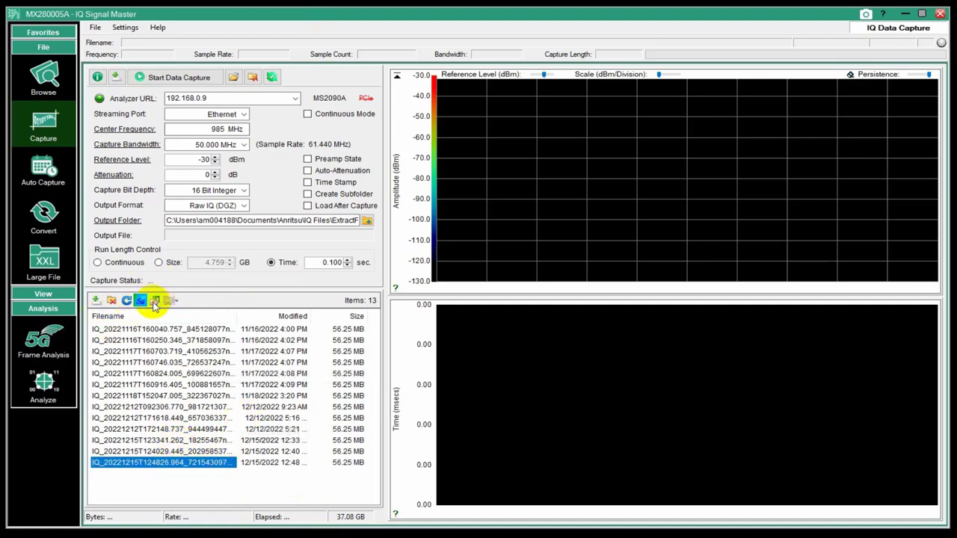
Step: Transfer the newest capture to the PC and load it (2.546 GHz, 100 MHz, 60 ms)
left_click(154, 301)
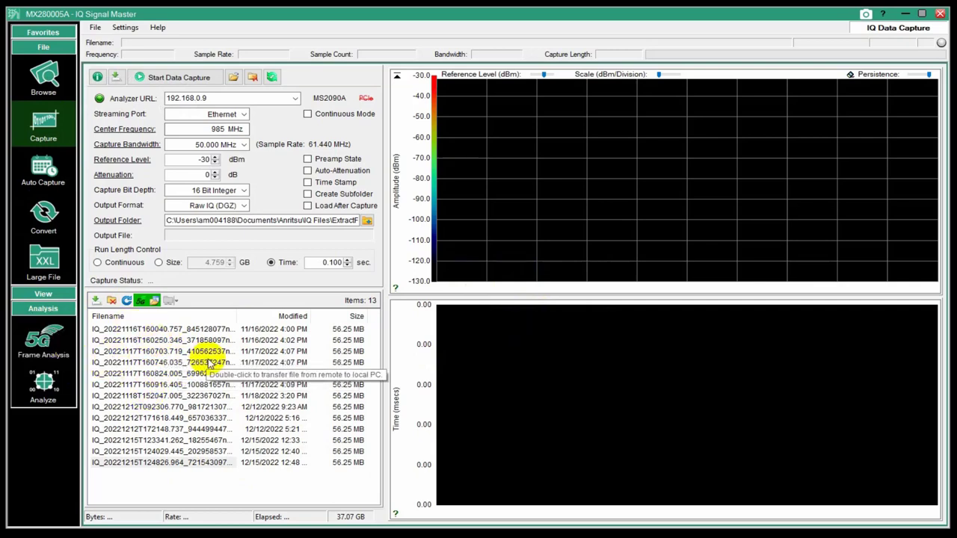
left_click(45, 345)
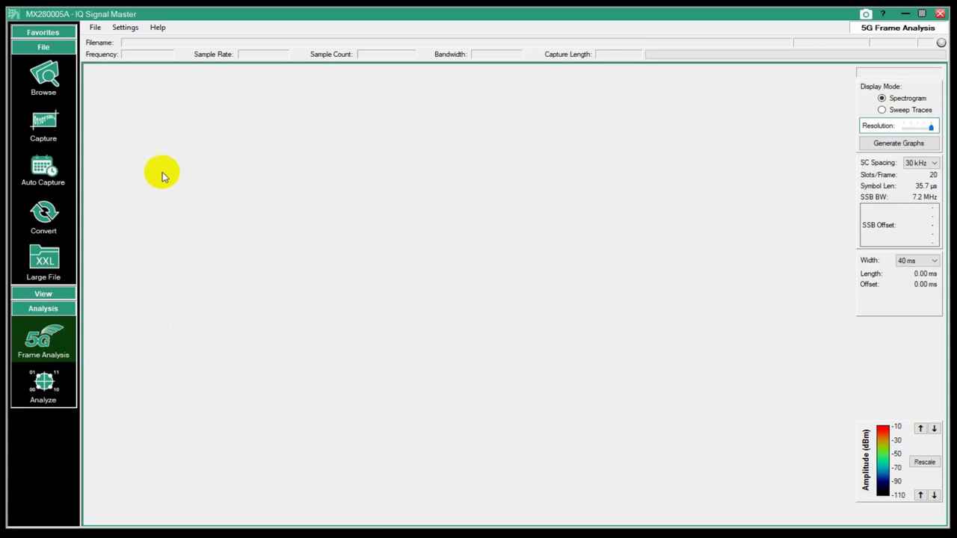
left_click(56, 122)
left_click(157, 463)
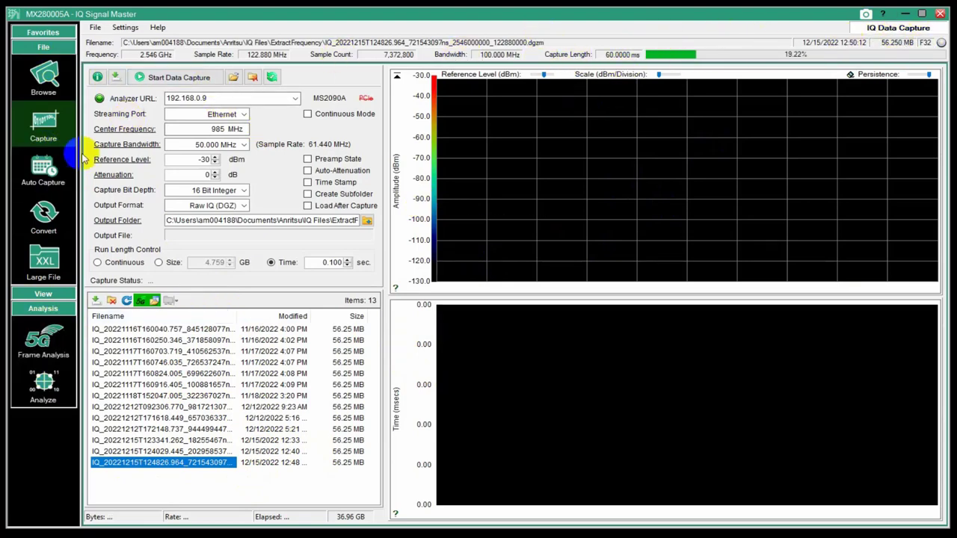
Step: Show the loaded capture's spectrogram in 5G Frame Analysis at 10 ms width, 0 ms offset
left_click(44, 349)
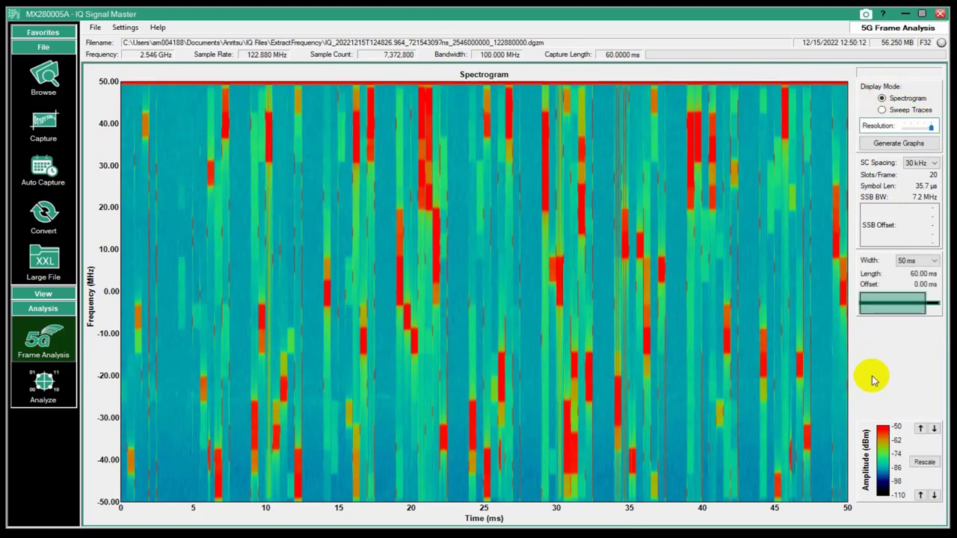
left_click(921, 260)
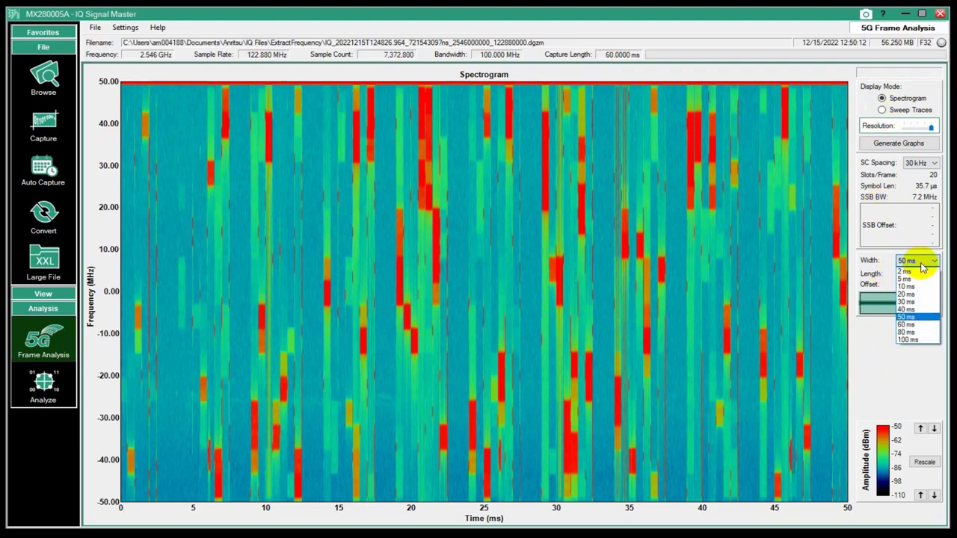
left_click(913, 326)
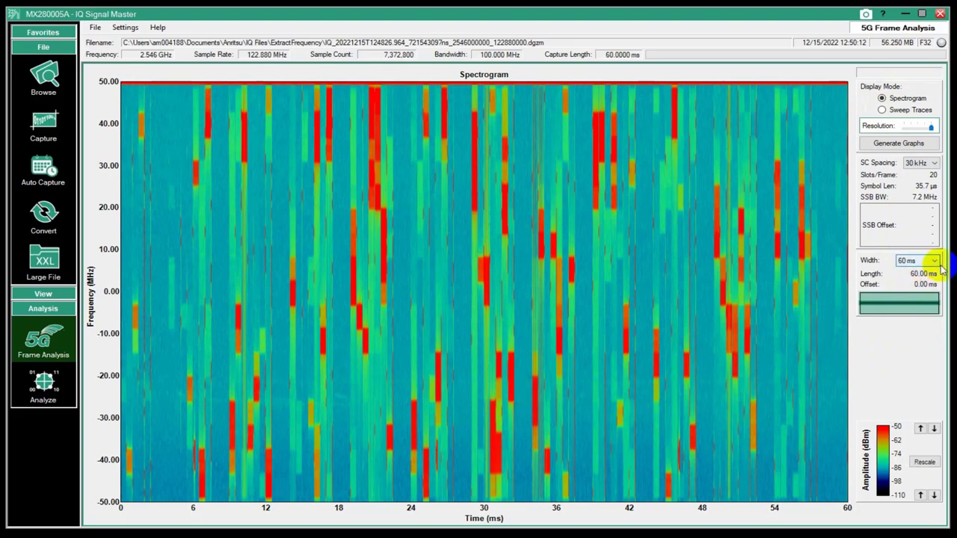
left_click(910, 288)
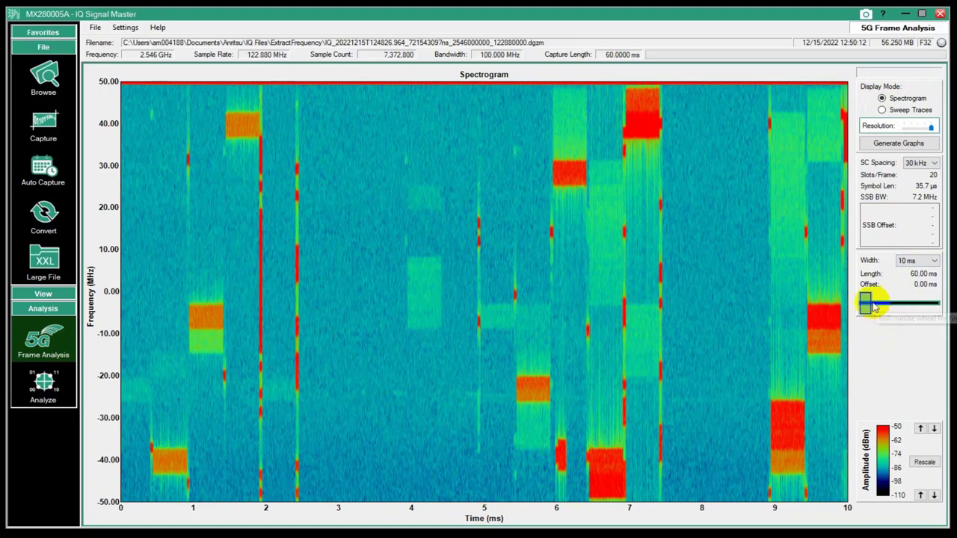
Step: Shift the spectrogram about 2 ms later and fix the marker lines on the SSB burst near -38 MHz
left_click_drag(872, 305, 869, 305)
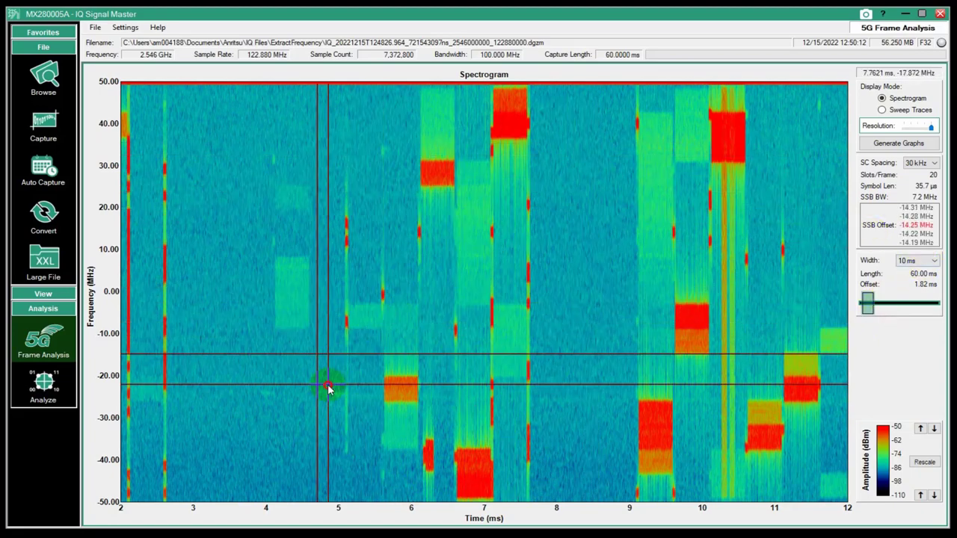
left_click(290, 389)
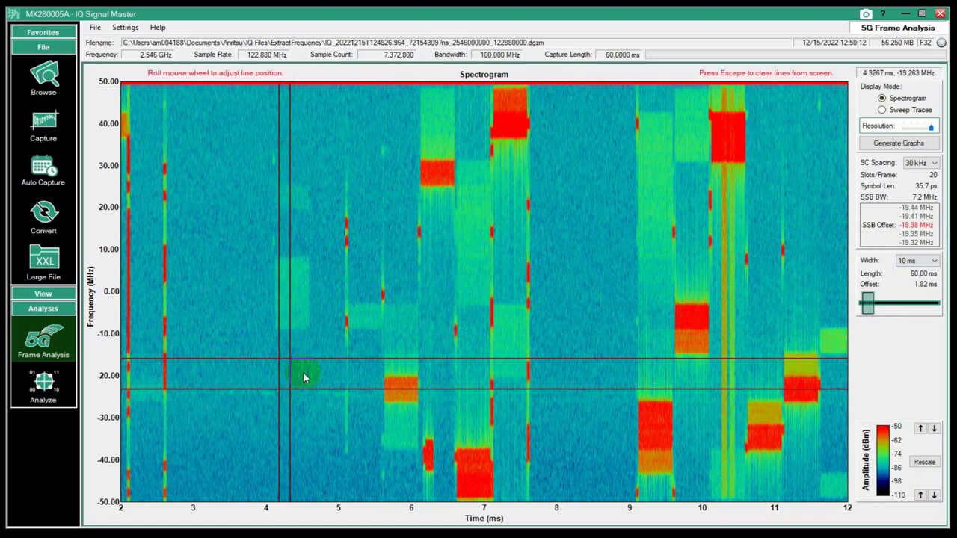
mouse_move(320, 399)
left_mouse_down()
mouse_move(416, 473)
mouse_move(427, 463)
mouse_move(432, 471)
left_mouse_up()
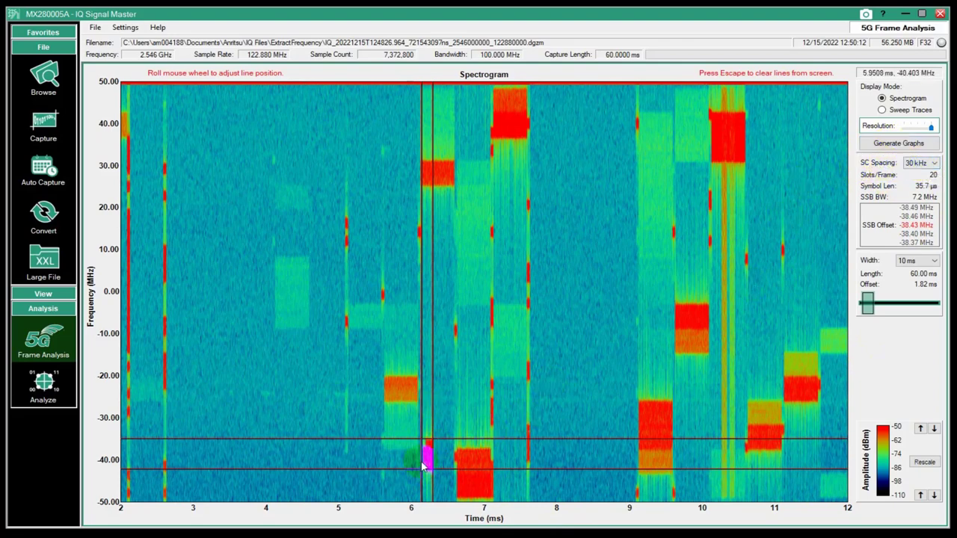
Step: Pick an SSB offset value and widen the spectrogram to a 50 ms width
left_click(924, 245)
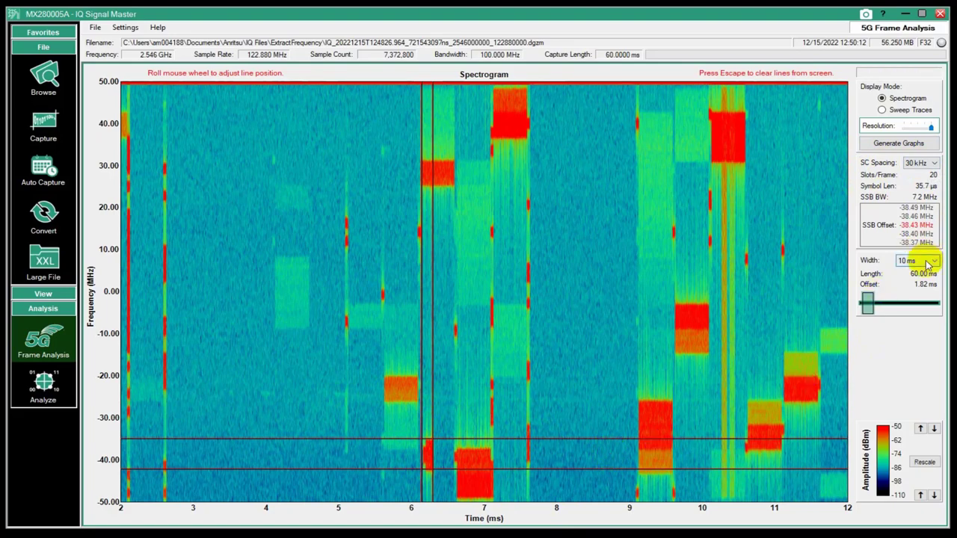
left_click(928, 263)
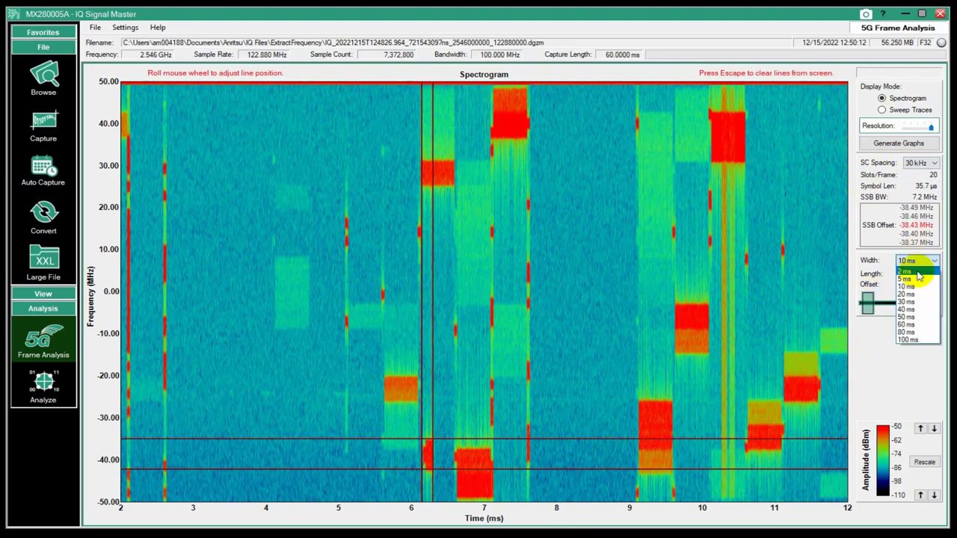
left_click(908, 318)
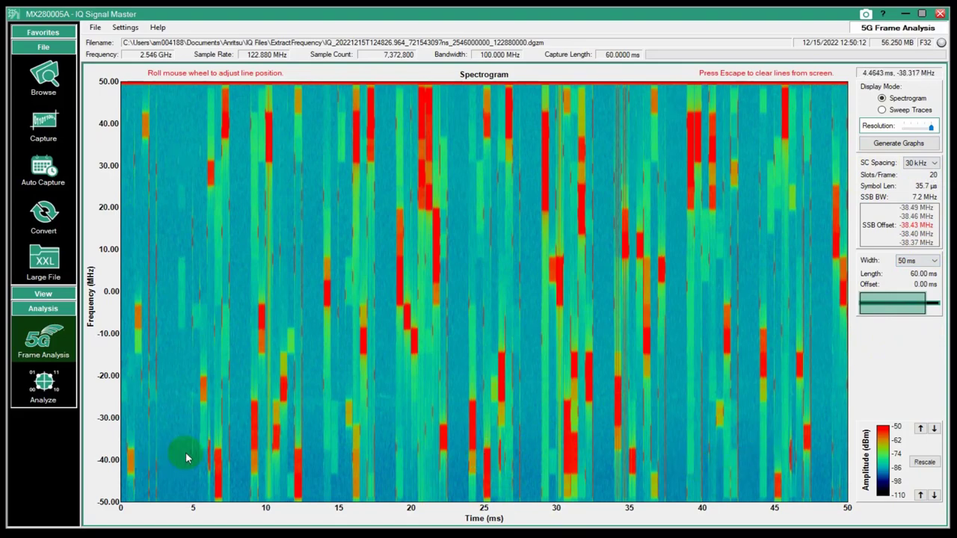
Step: Align 10 ms repeating marker lines with the SSB bursts across the 50 ms view
left_click(227, 452)
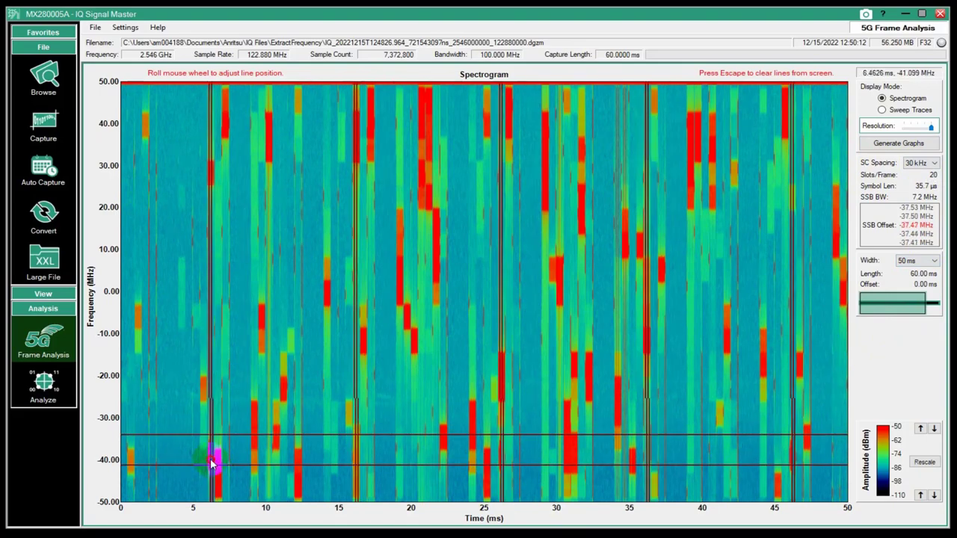
left_click_drag(192, 446, 211, 470)
scroll(212, 469, "down", 1)
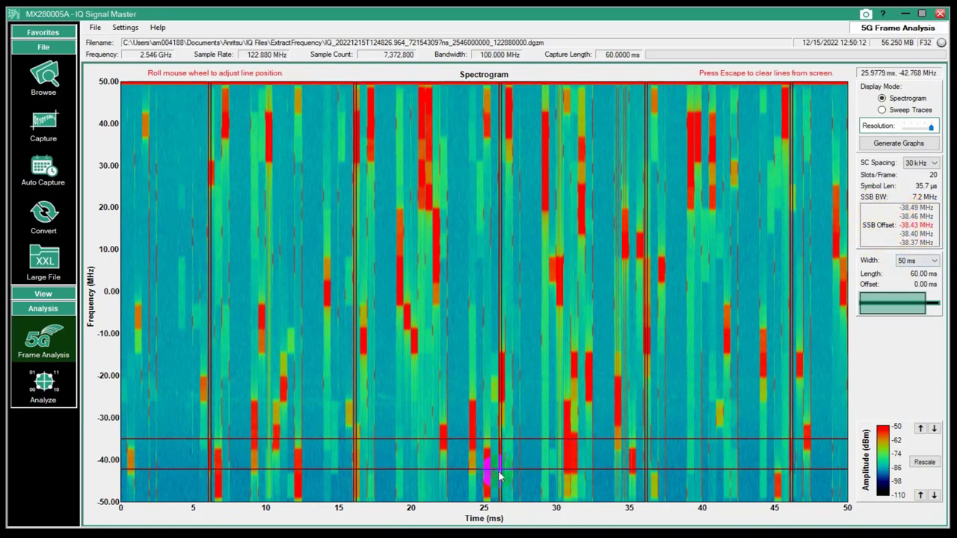
left_click(918, 260)
Step: Narrow the spectrogram to 10 ms and pin the burst near 5.6 ms at -39.00 MHz SSB offset
left_click(906, 286)
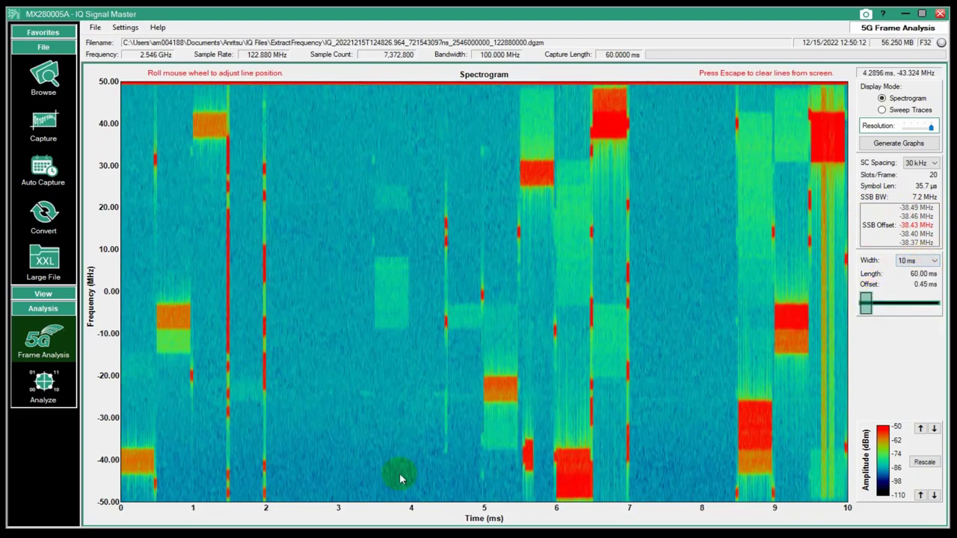
scroll(556, 452, "up", 3)
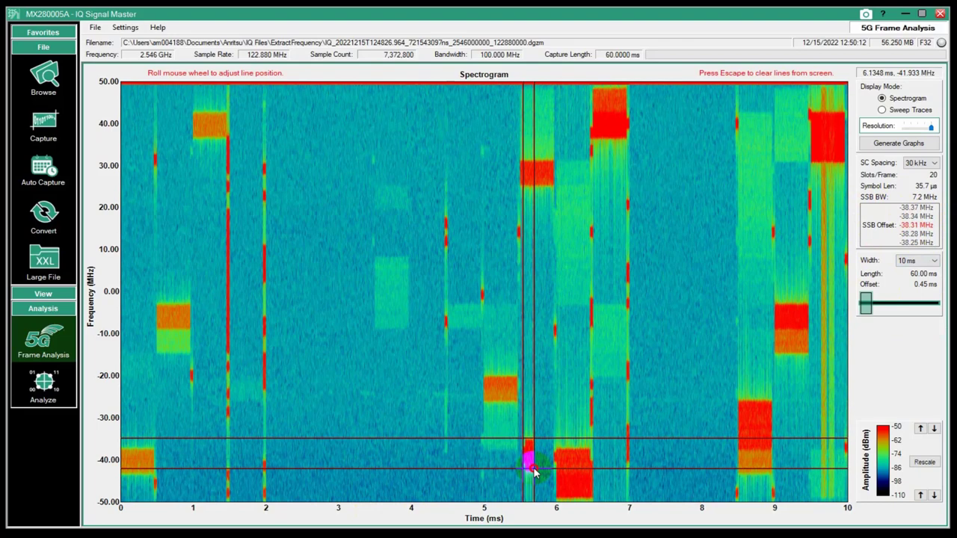
left_click(528, 455)
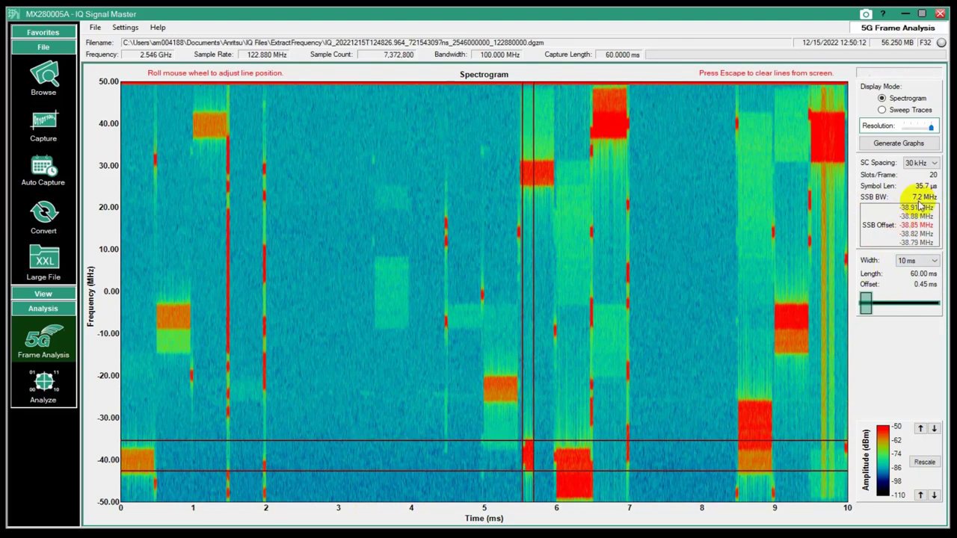
scroll(530, 465, "down", 1)
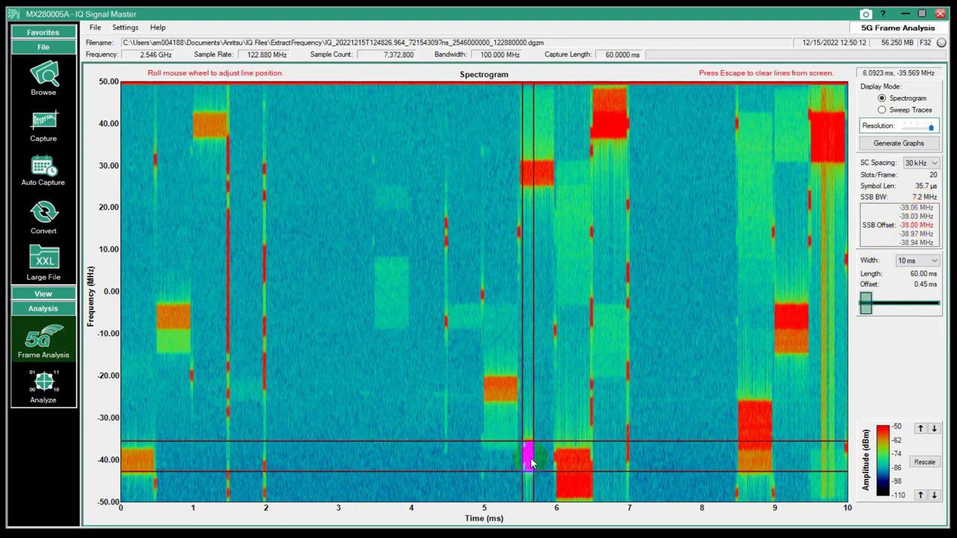
scroll(531, 464, "down", 1)
scroll(530, 464, "up", 1)
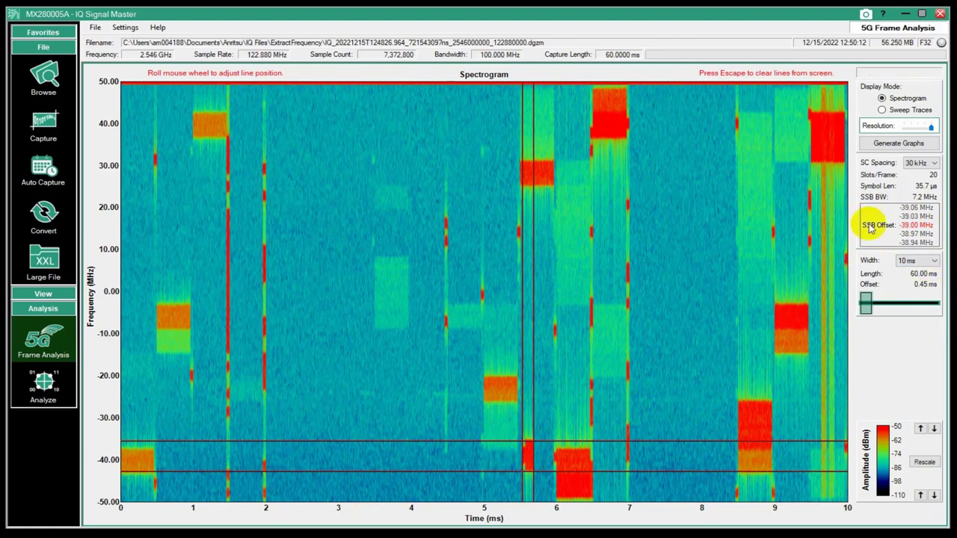
left_click(913, 214)
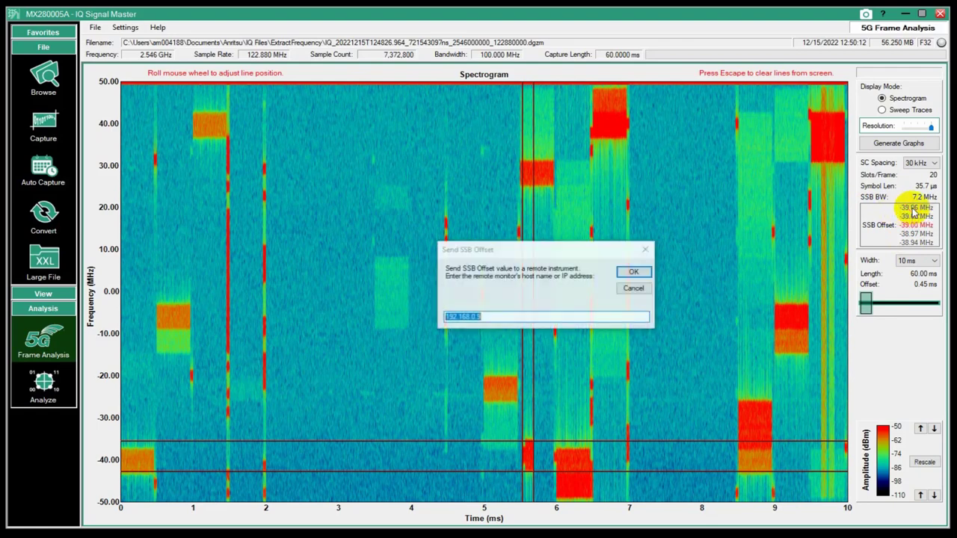
Step: Send the -39.00 MHz SSB offset to the MS2090A and confirm it shows -39.06 MHz with PCI 469
left_click(631, 274)
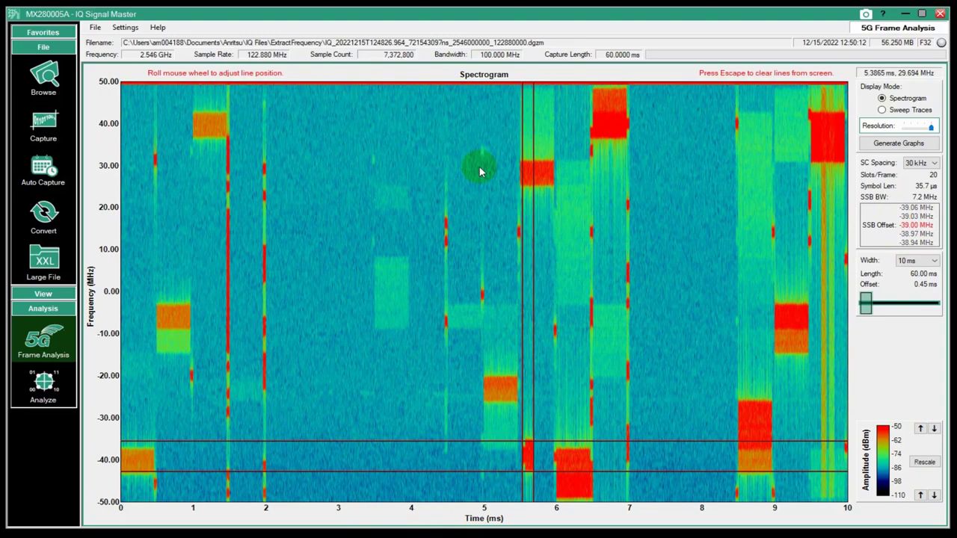
key("alt+Tab")
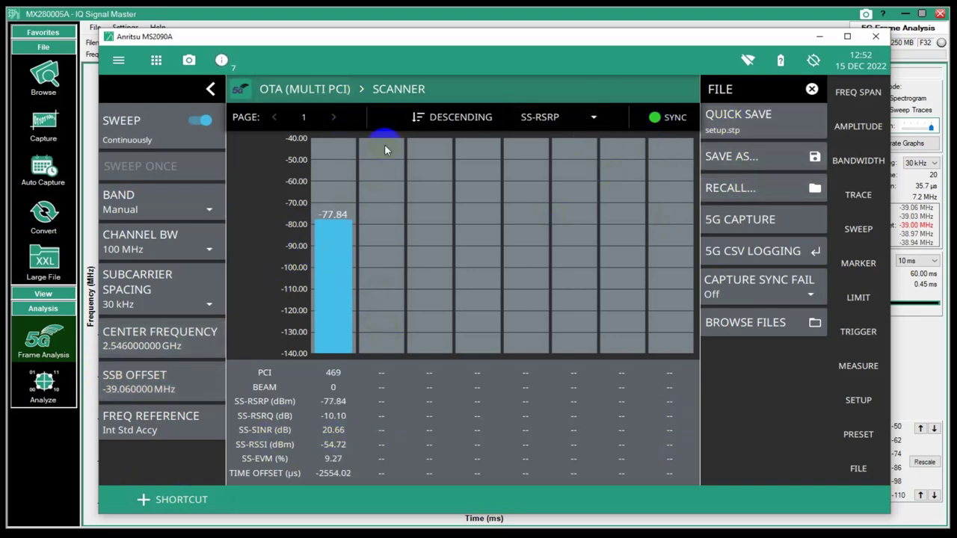
left_click(374, 88)
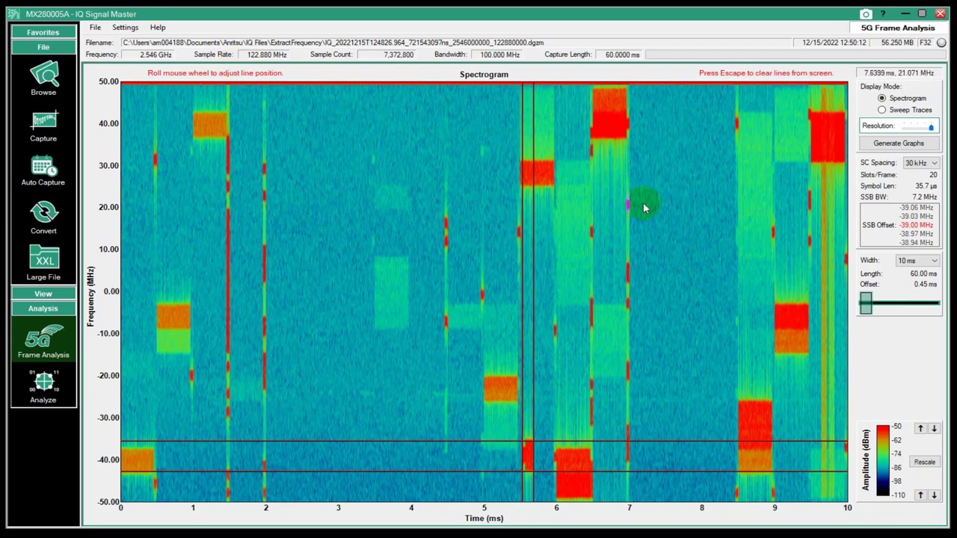
Step: Keep the 10 ms span, mark the 7 ms burst for an 18.15 MHz offset, and compare Sweep Traces with Spectrogram
left_click(913, 261)
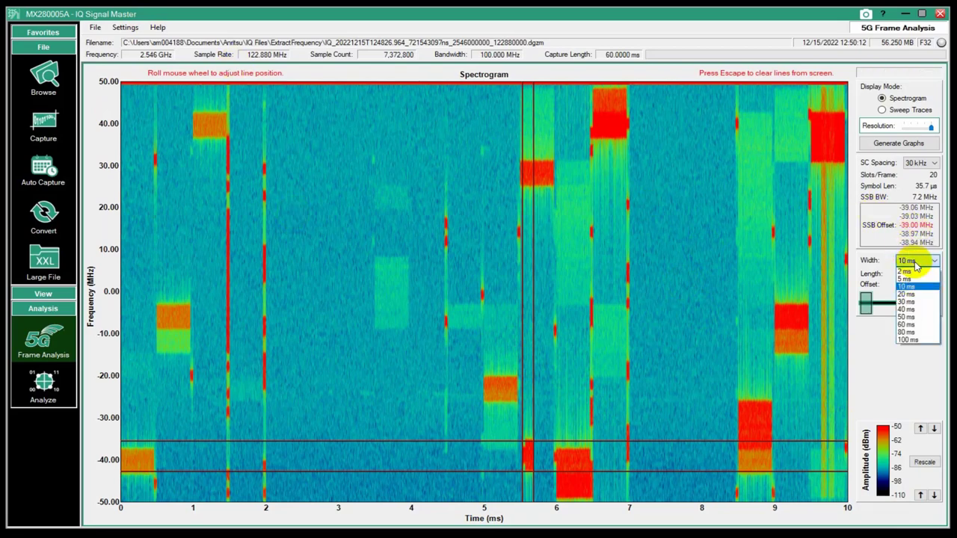
left_click(679, 303)
left_click(648, 232)
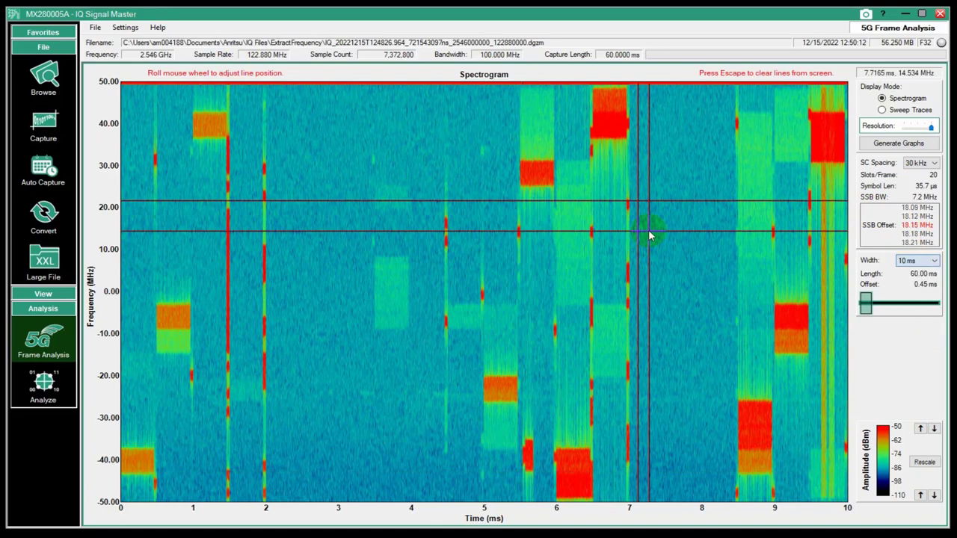
left_click(881, 110)
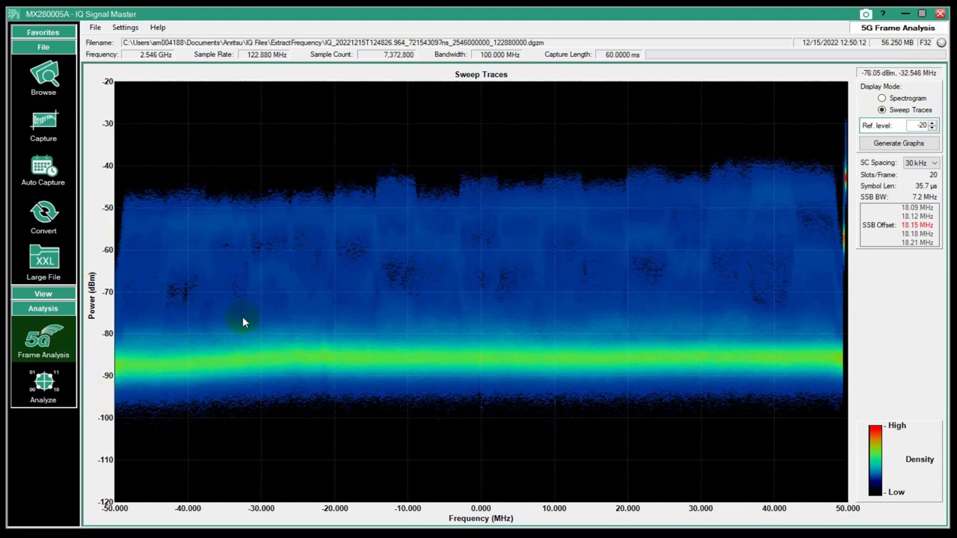
left_click(893, 100)
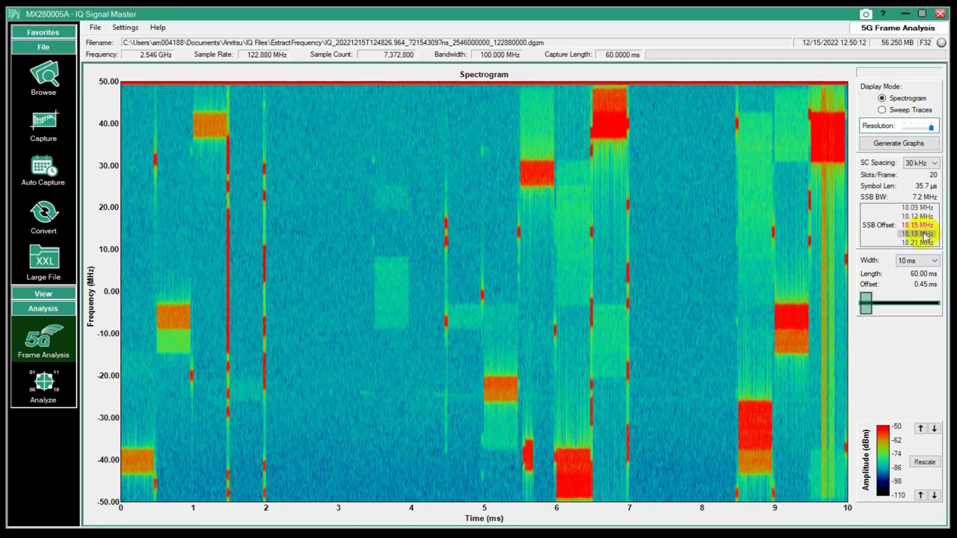
Step: Lower the spectrogram resolution and redraw the graphs
left_click_drag(931, 128, 902, 127)
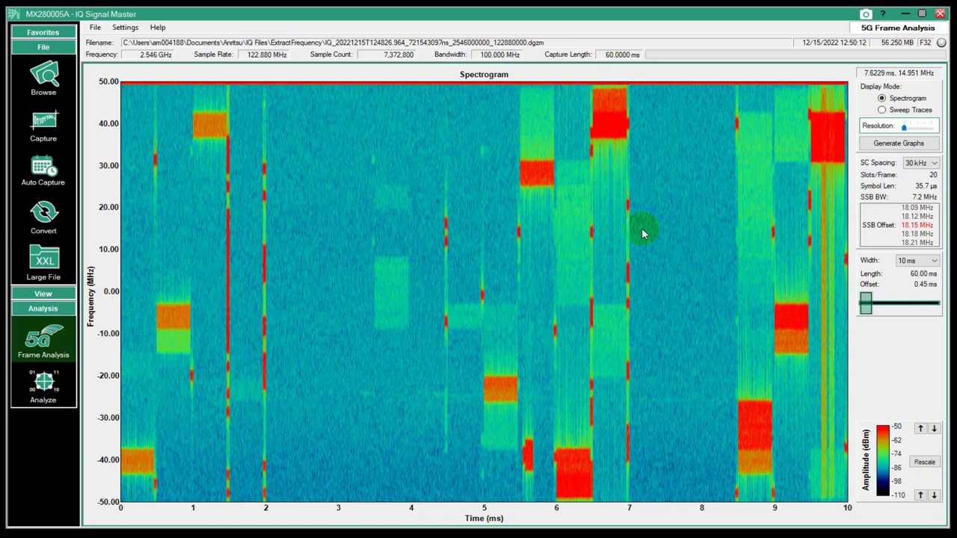
left_click_drag(931, 124, 897, 132)
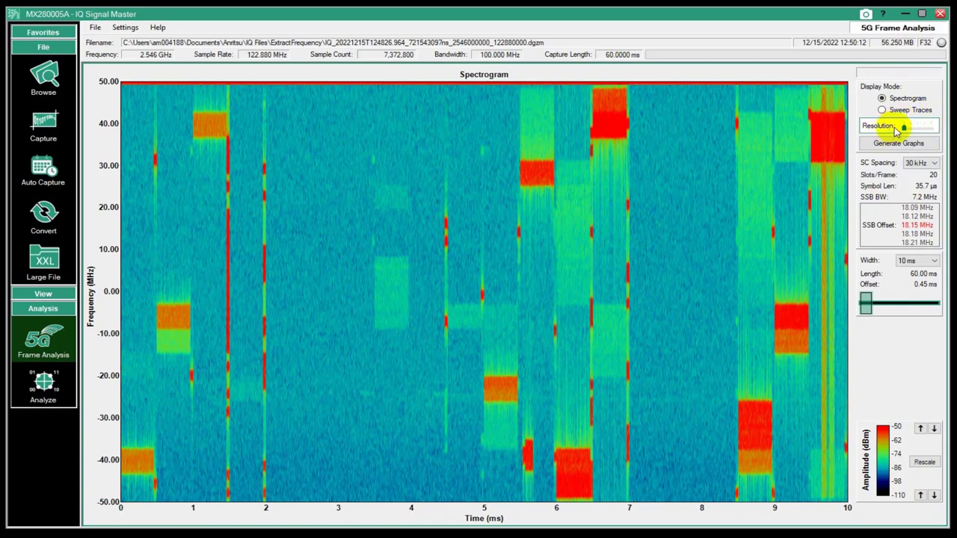
mouse_move(896, 131)
left_mouse_down()
mouse_move(927, 124)
mouse_move(903, 131)
left_mouse_up()
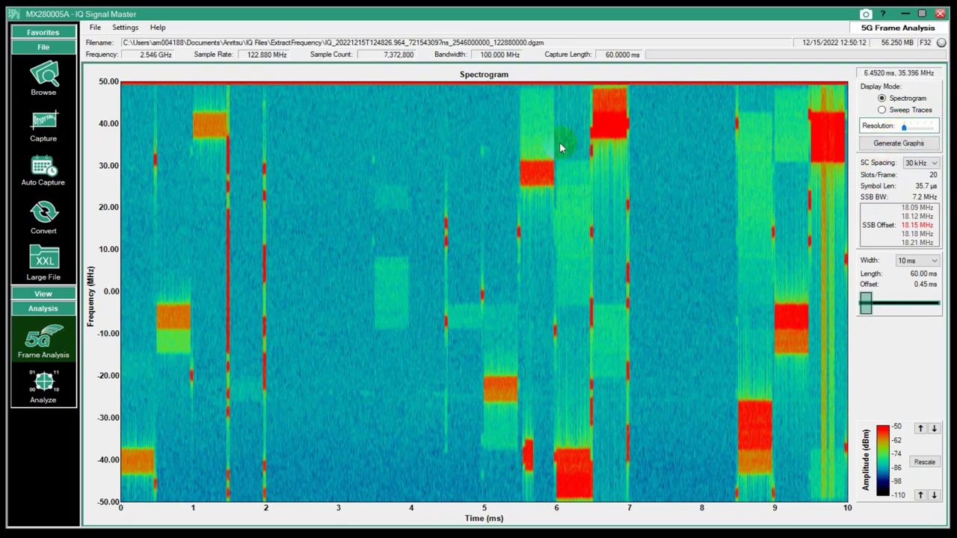
left_click(889, 143)
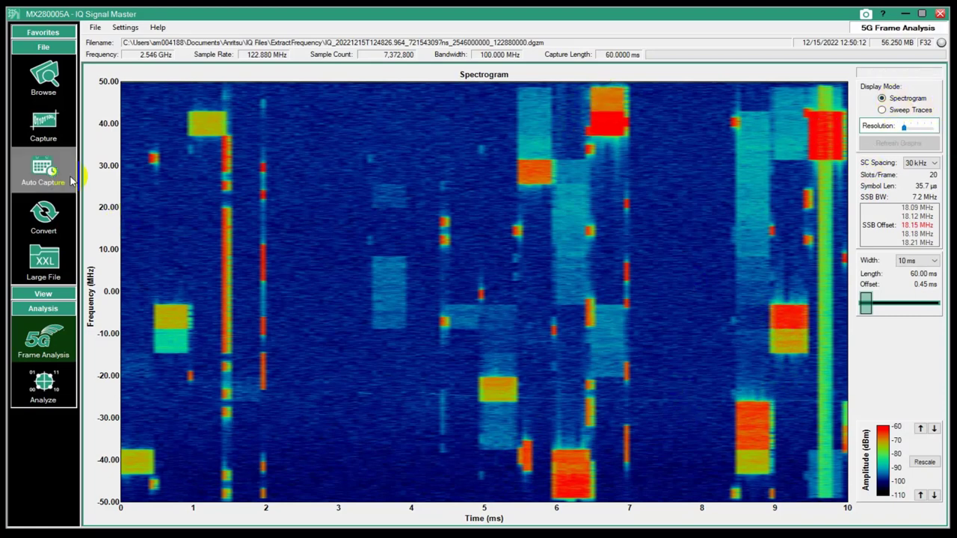
Step: Read bursts near 1 ms, 1.7 ms, 5.5 ms and 6 ms, then redraw at maximum resolution
left_click(179, 320)
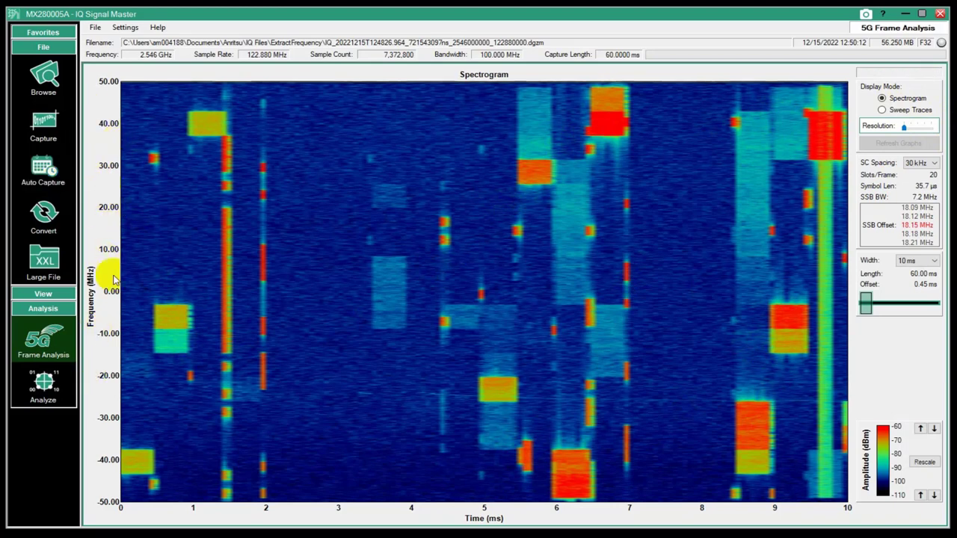
left_click(224, 412)
left_click(559, 473)
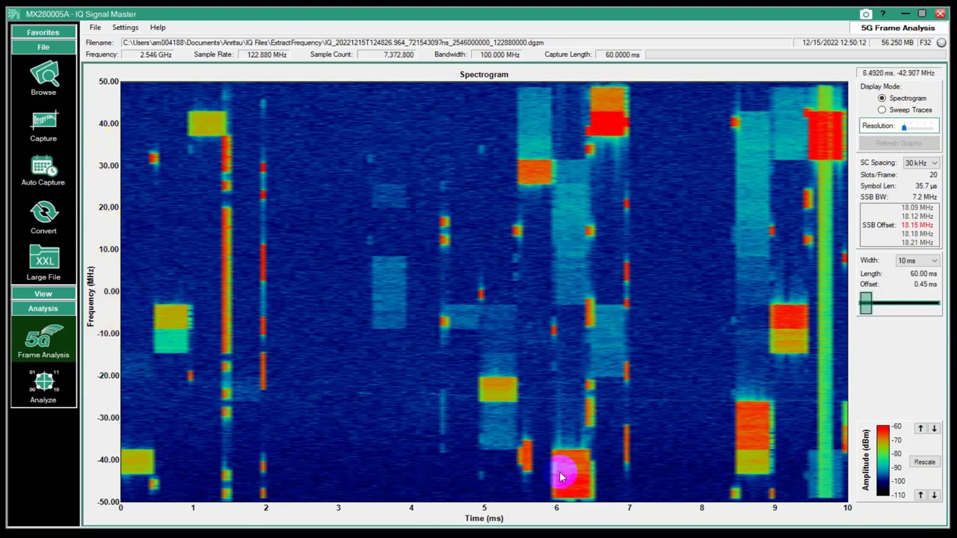
left_click(486, 398)
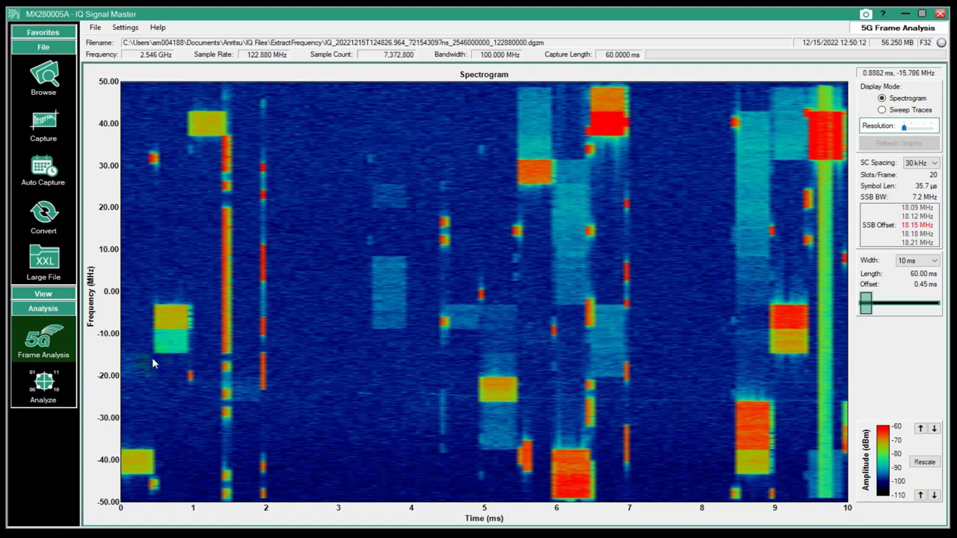
left_click(166, 337)
left_click(163, 307)
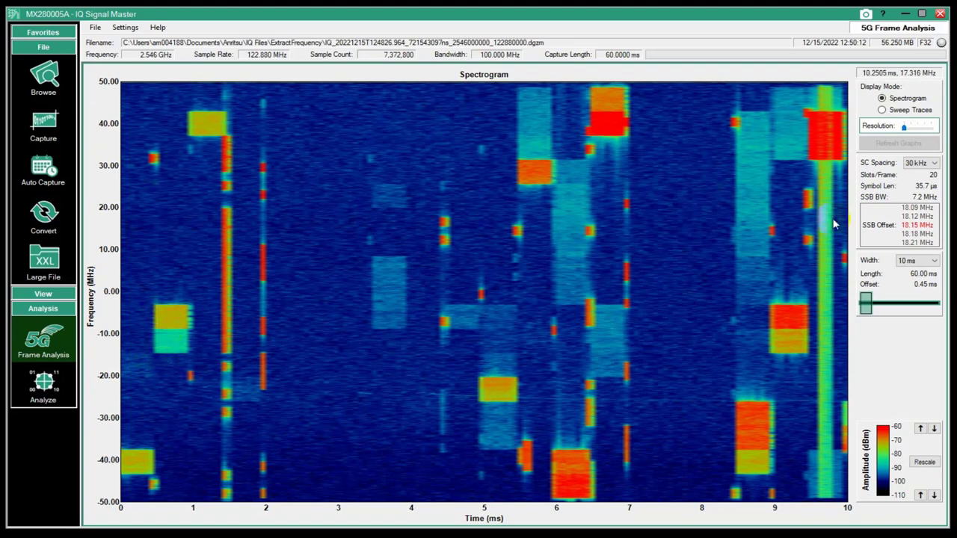
left_click_drag(903, 127, 931, 127)
left_click(918, 144)
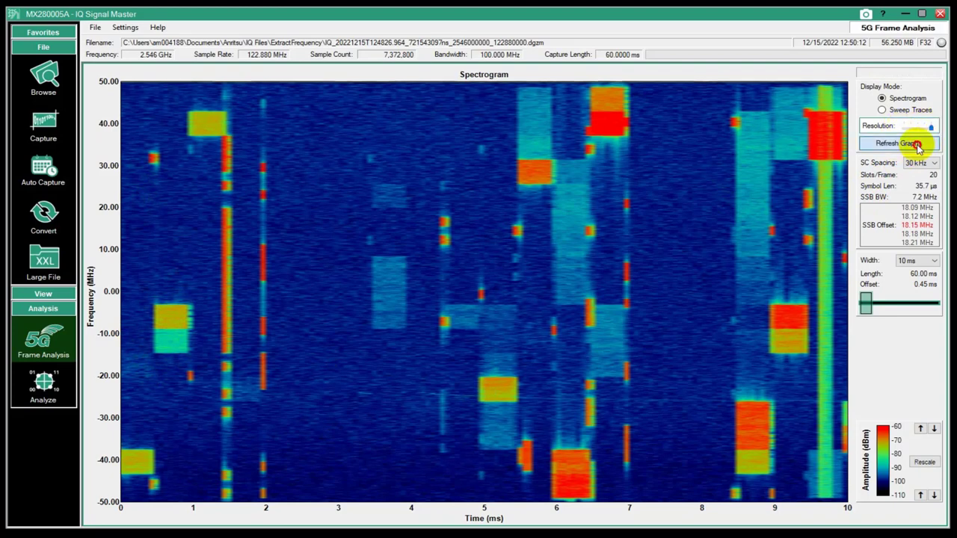
Step: Probe the blocks near 9 ms and 6 ms (30, 23, -40 MHz) as the redraw completes
left_click(770, 313)
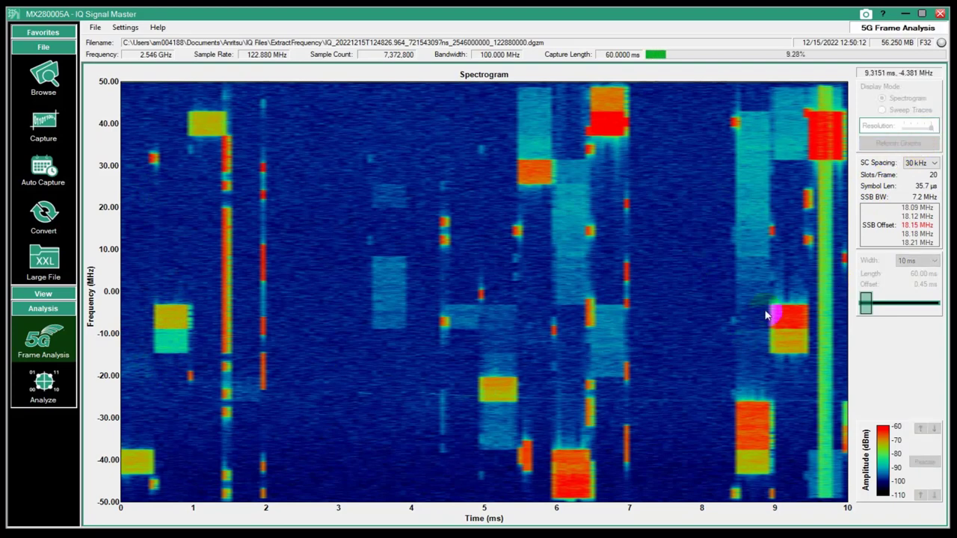
mouse_move(777, 307)
left_mouse_down()
mouse_move(806, 312)
mouse_move(780, 325)
mouse_move(779, 312)
mouse_move(808, 308)
mouse_move(779, 311)
left_mouse_up()
left_click_drag(533, 167, 838, 88)
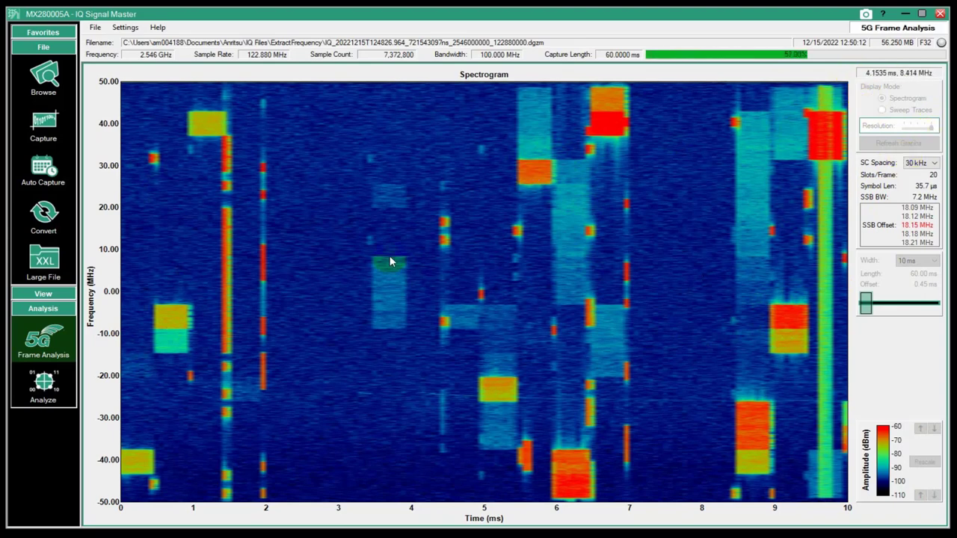
left_click(519, 167)
mouse_move(576, 457)
left_mouse_down()
mouse_move(582, 461)
mouse_move(565, 457)
mouse_move(568, 474)
mouse_move(598, 478)
left_mouse_up()
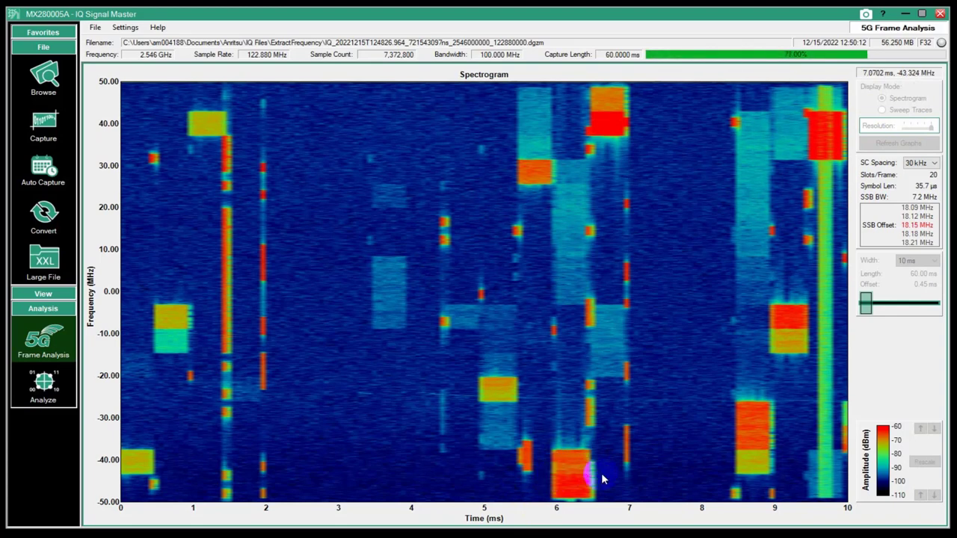
left_click_drag(550, 187, 542, 167)
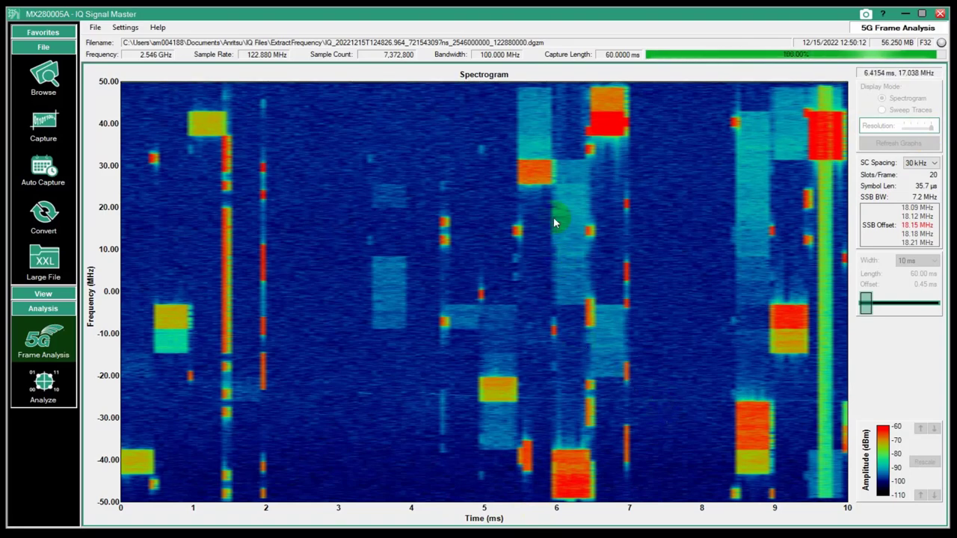
left_click(527, 170)
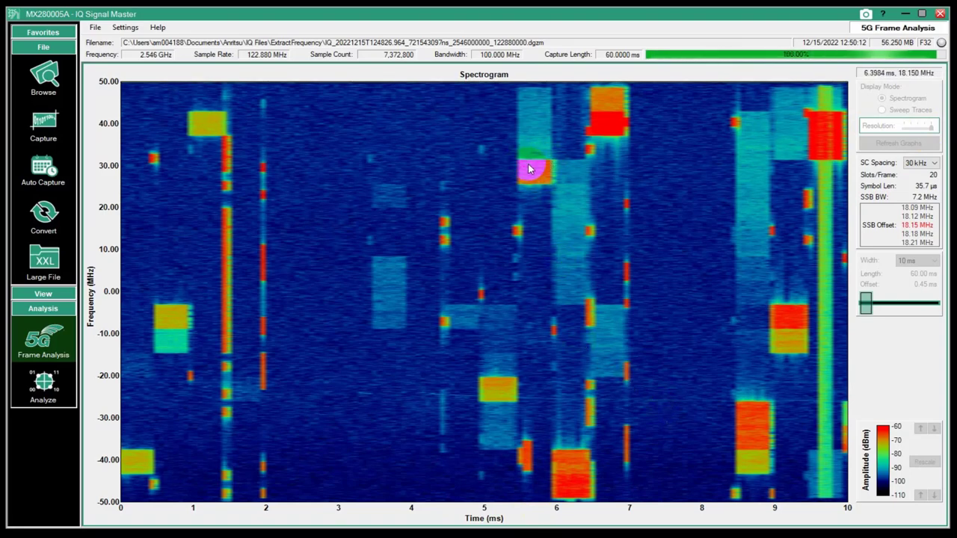
mouse_move(533, 167)
left_mouse_down()
mouse_move(547, 190)
mouse_move(540, 193)
mouse_move(531, 166)
mouse_move(545, 252)
left_mouse_up()
mouse_move(544, 202)
left_mouse_down()
mouse_move(537, 195)
mouse_move(470, 349)
mouse_move(560, 455)
mouse_move(528, 455)
mouse_move(566, 484)
mouse_move(702, 495)
mouse_move(756, 427)
mouse_move(861, 247)
mouse_move(816, 290)
left_mouse_up()
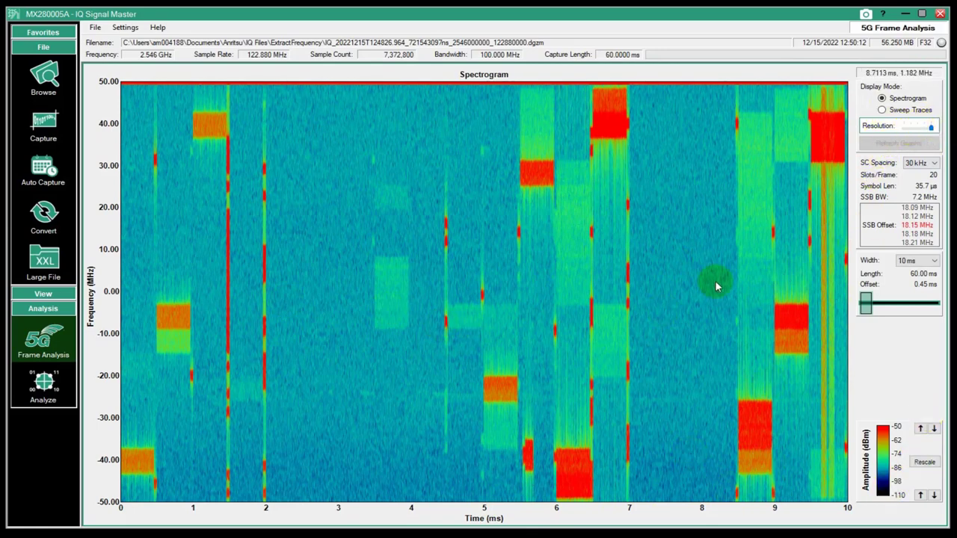
Step: Shift and rescale the amplitude colour range until it spans -15 to -125 dBm
left_click(934, 429)
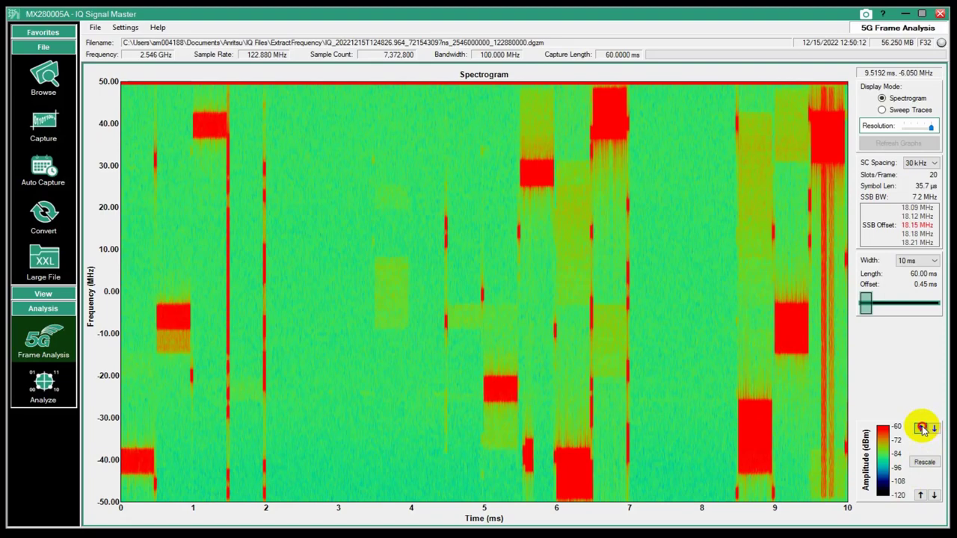
left_click(920, 429)
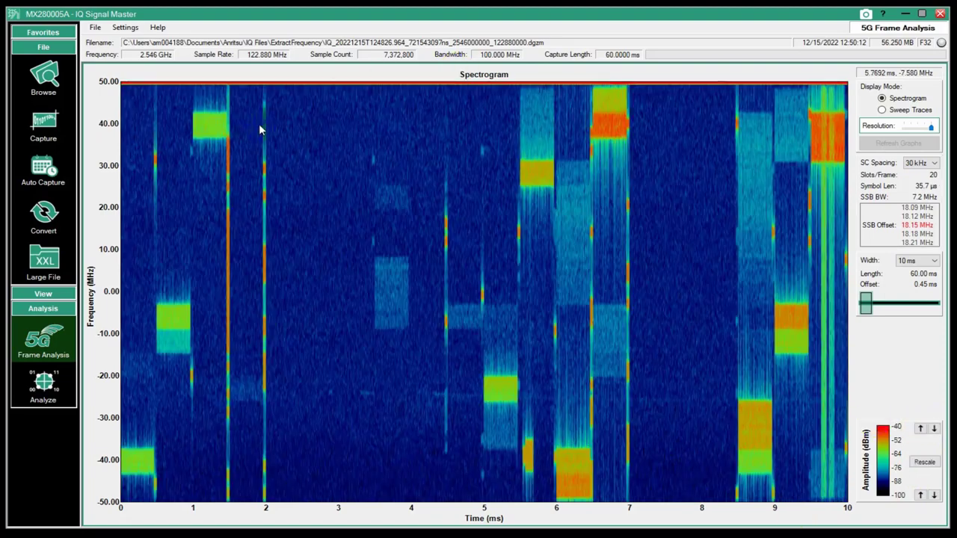
left_click(929, 466)
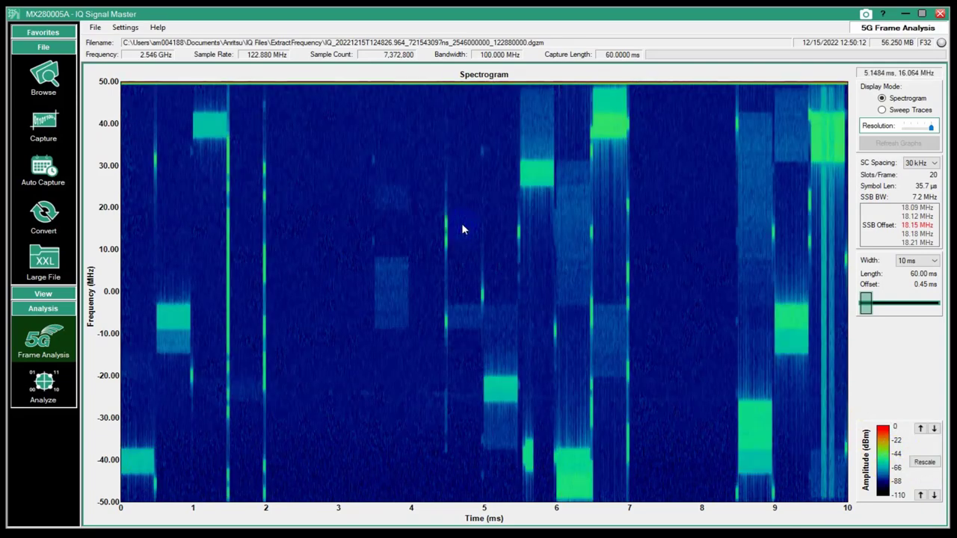
left_click(932, 429)
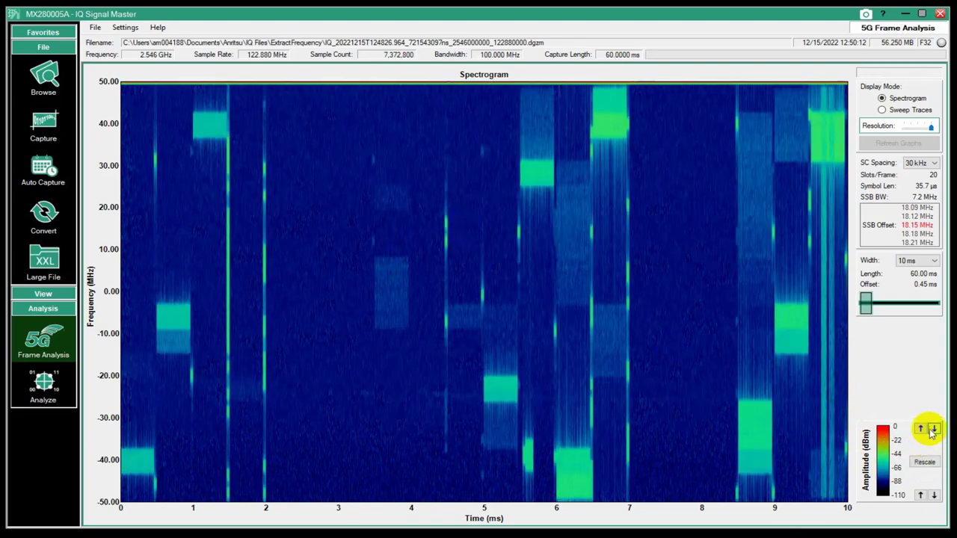
left_click(934, 431)
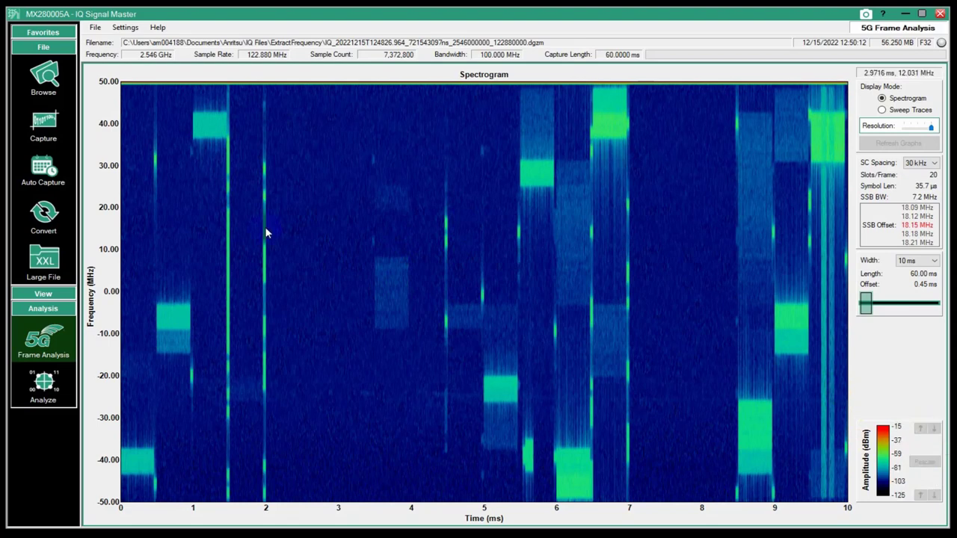
left_click(456, 311)
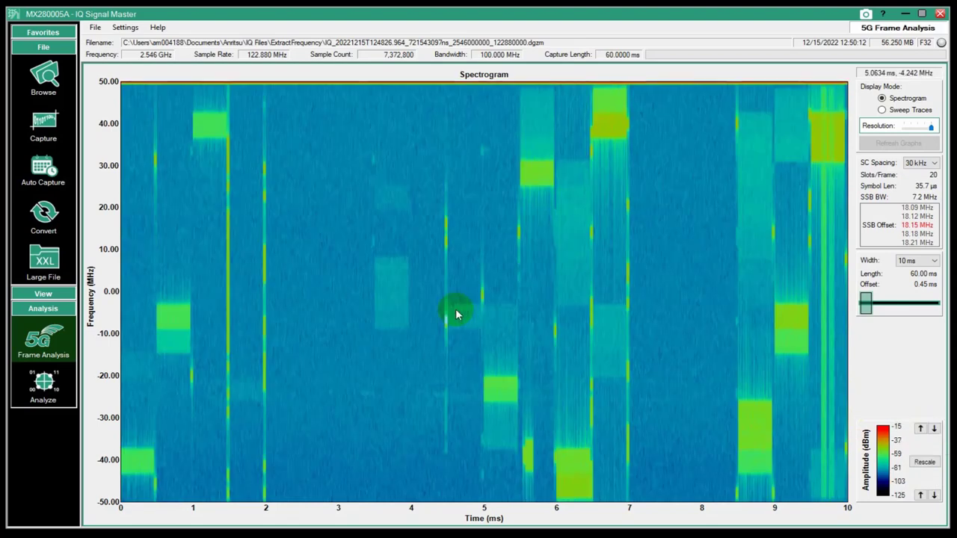
Step: Set the spectrogram width to 60 ms and check bursts near 40 ms and 50 ms
left_click(918, 260)
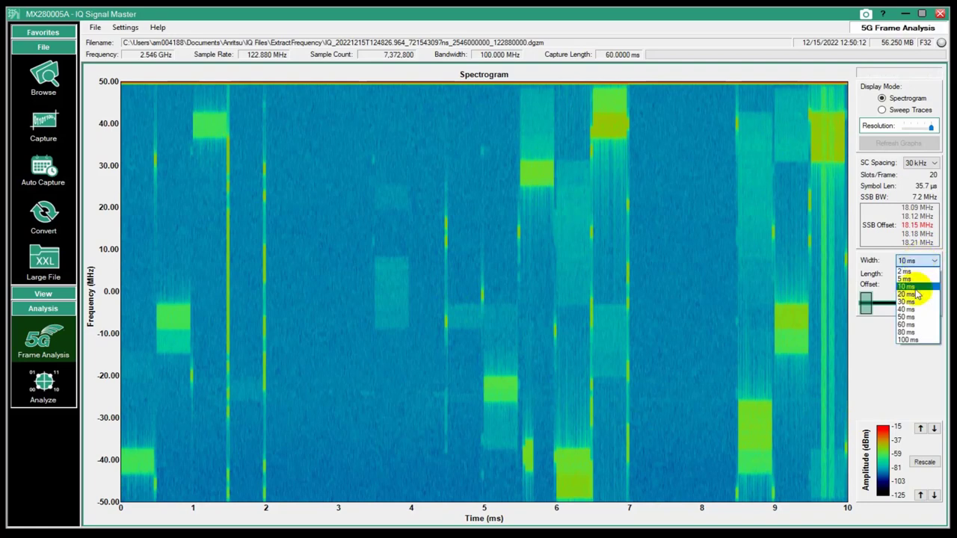
left_click(913, 326)
left_click(641, 295)
left_click(186, 180)
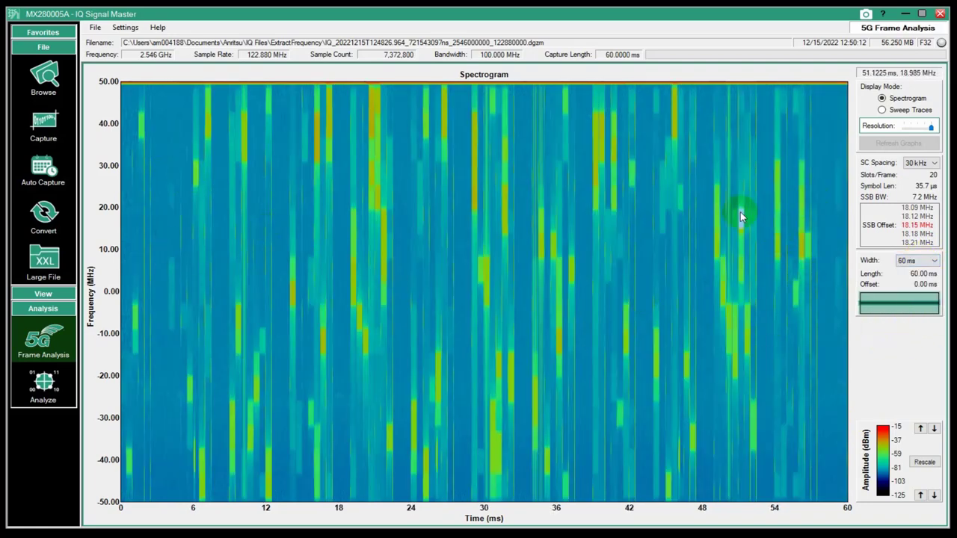
left_click(729, 146)
left_click(612, 242)
left_click(610, 149)
Step: Read burst positions near 47, 46, 39, 10 and 7.5 ms across the capture
left_click(834, 312)
left_click(773, 130)
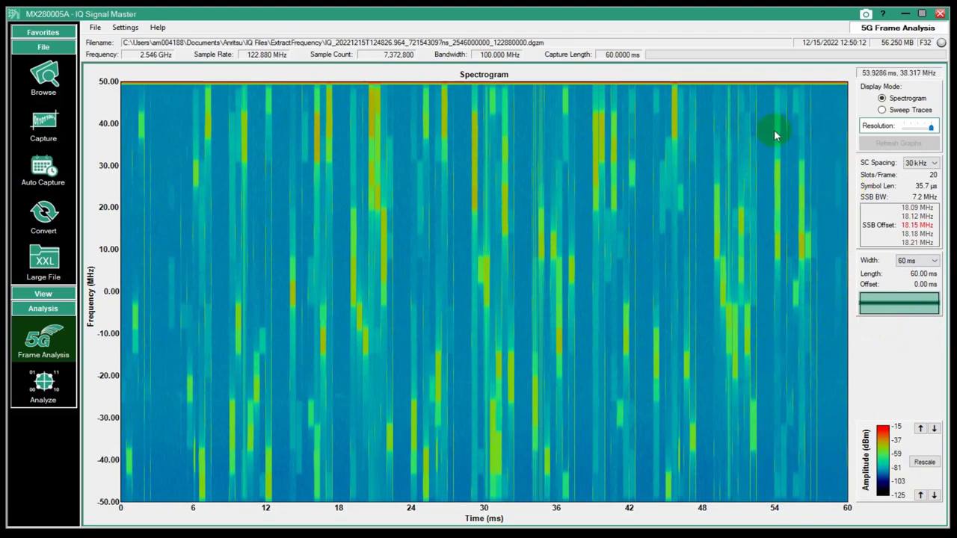
left_click(688, 192)
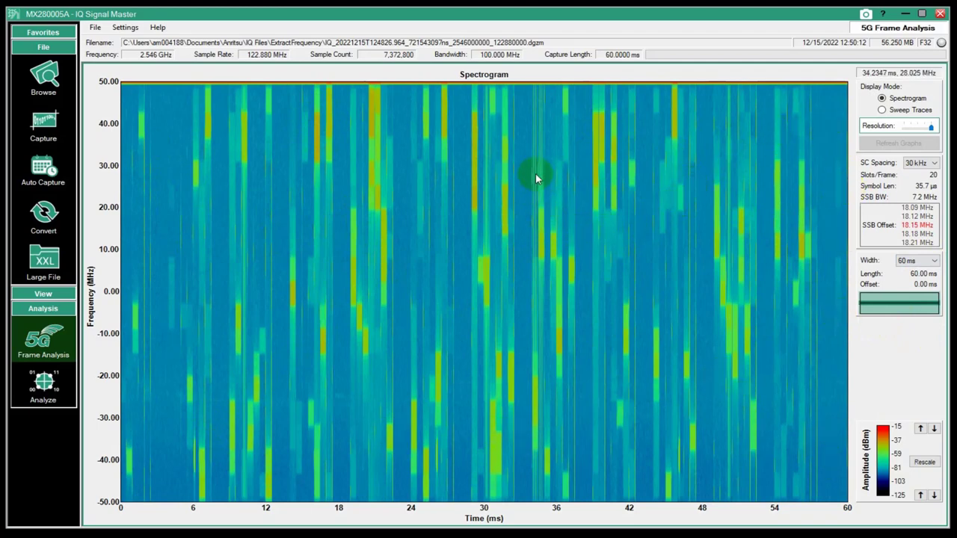
left_click(154, 175)
left_click(163, 313)
left_click(239, 404)
left_click(390, 227)
left_click(676, 211)
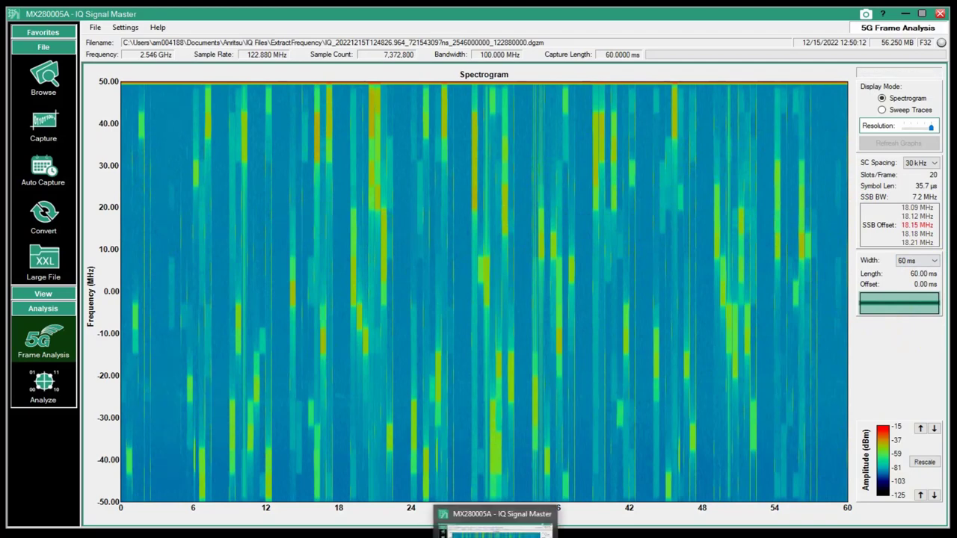
left_click(212, 186)
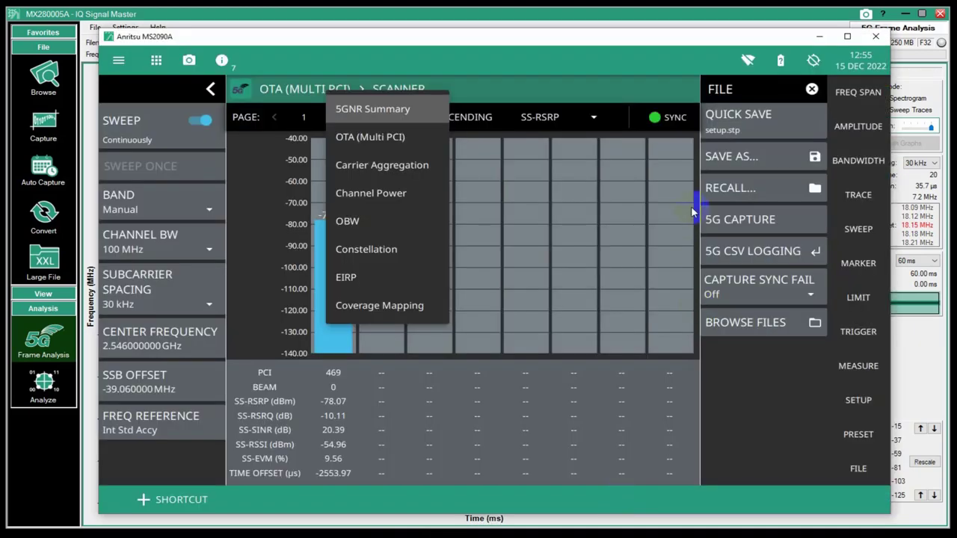
Step: Start a 5G capture and take a screenshot on the MS2090A, then open IQ Signal Master's File menu
left_click(781, 216)
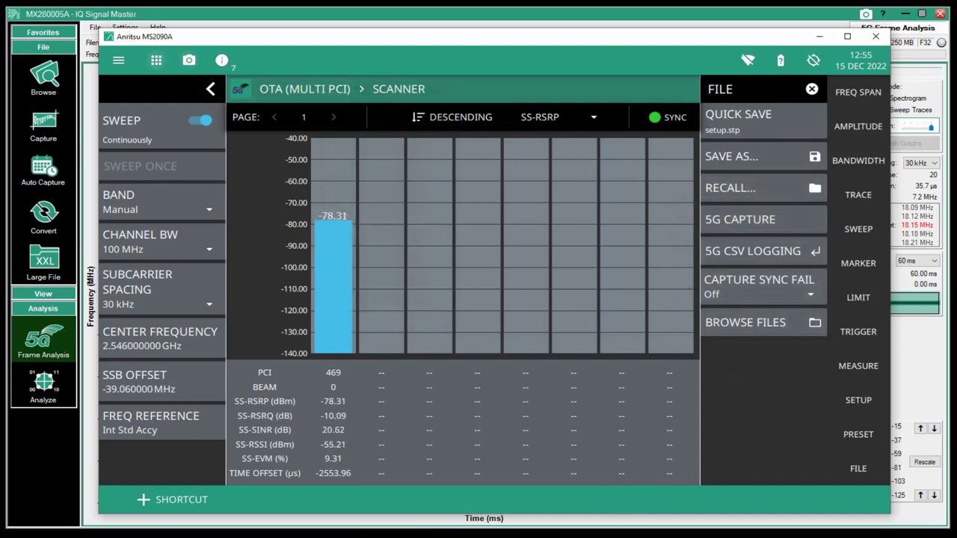
left_click(198, 67)
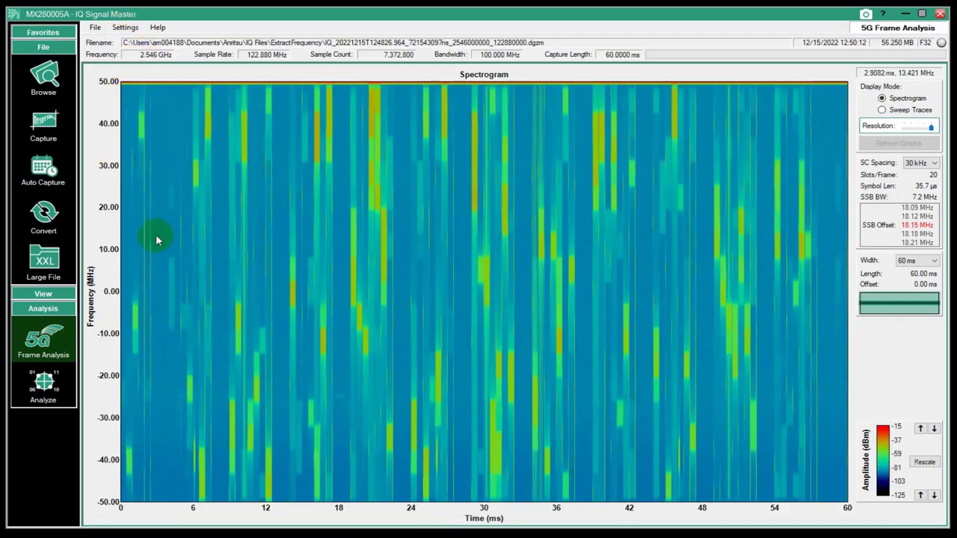
left_click(88, 24)
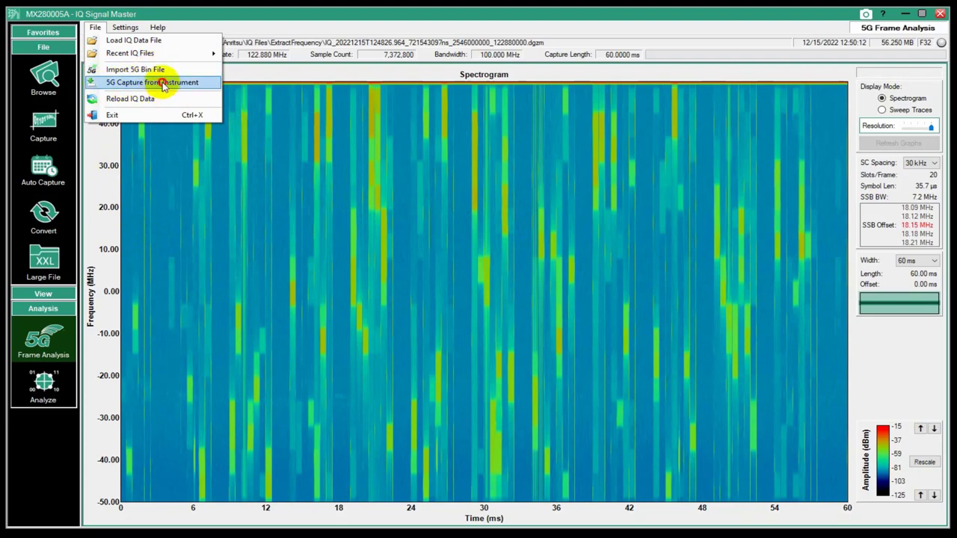
Step: Run 5G Capture from Instrument, confirm the IP address, and check points on the new spectrogram
left_click(163, 84)
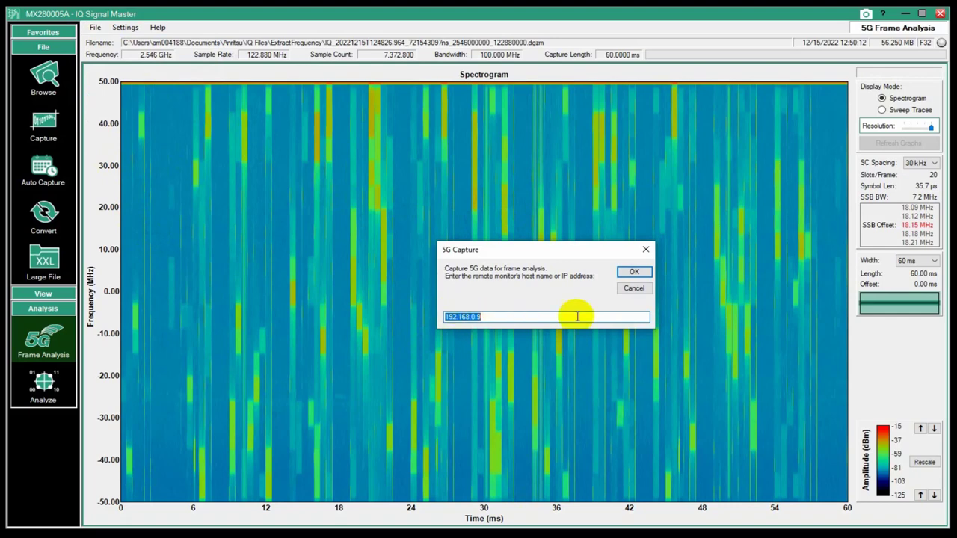
left_click(632, 271)
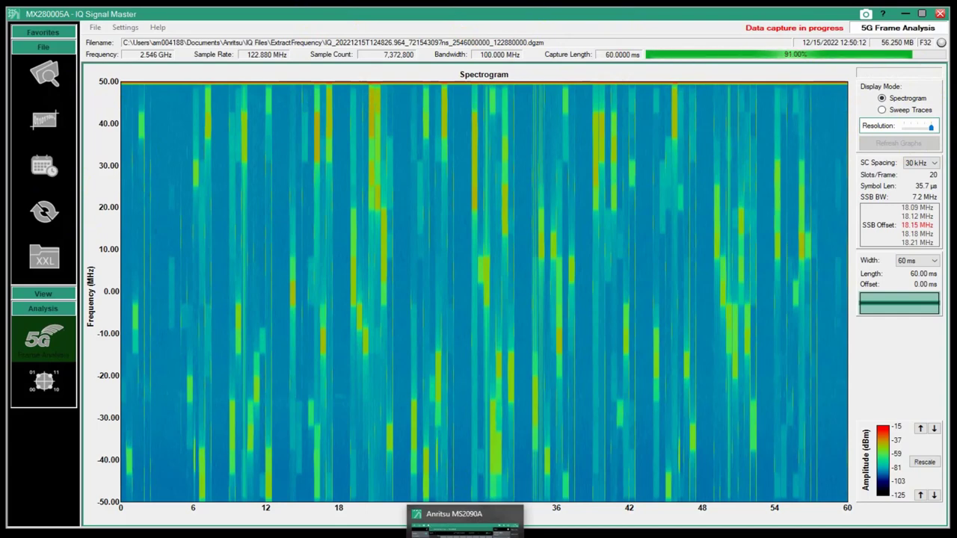
left_click(692, 447)
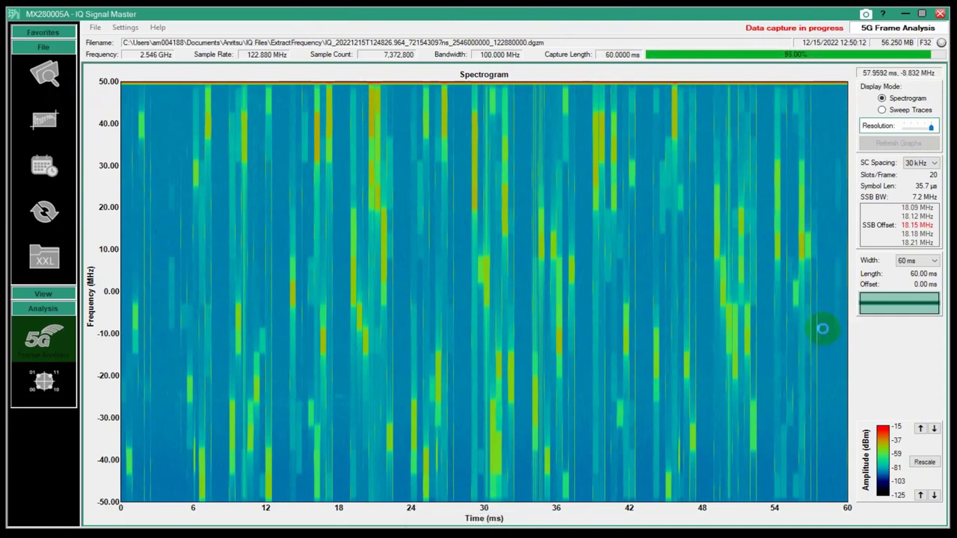
left_click(816, 317)
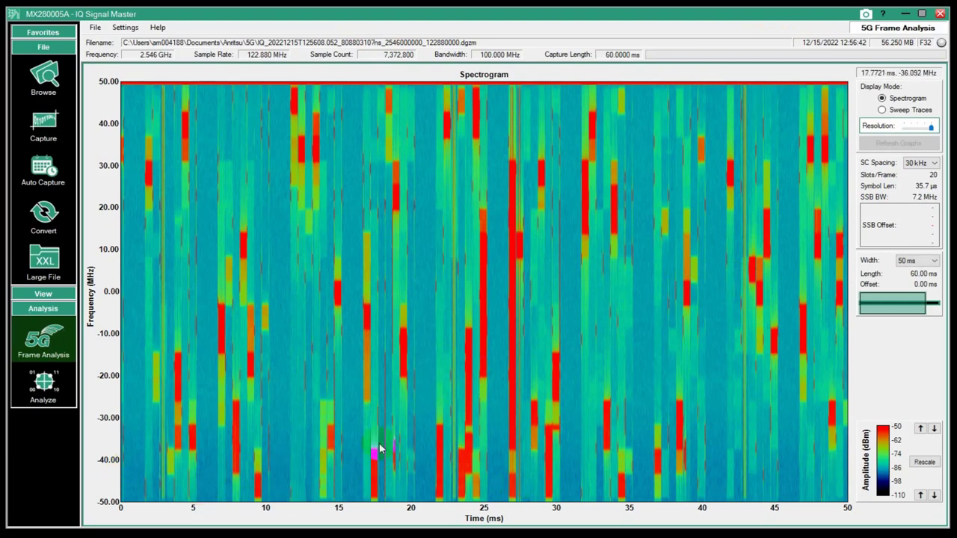
Step: Try SSB candidates near 19 ms, -40 MHz, then settle on the 37 ms, 19 MHz burst
left_click(400, 462)
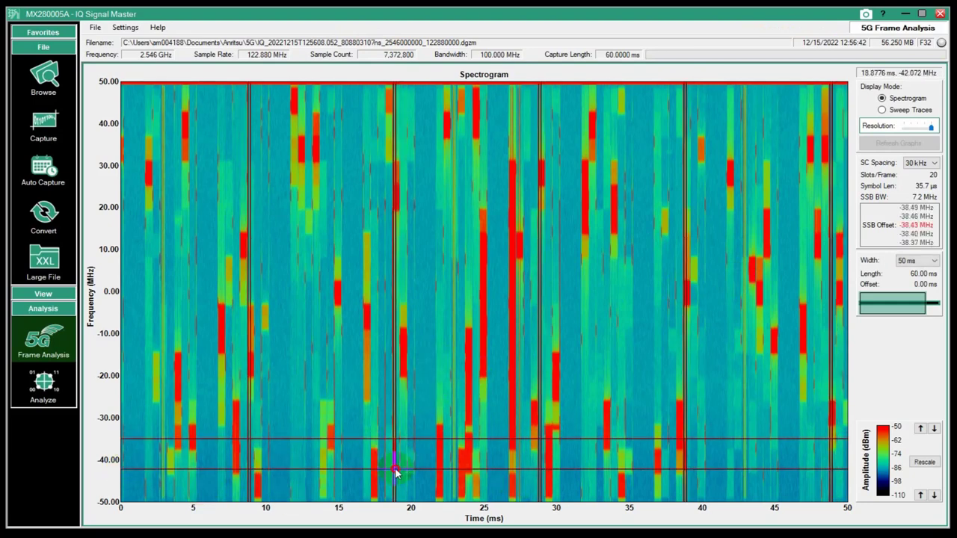
left_click(465, 331)
left_click(654, 212)
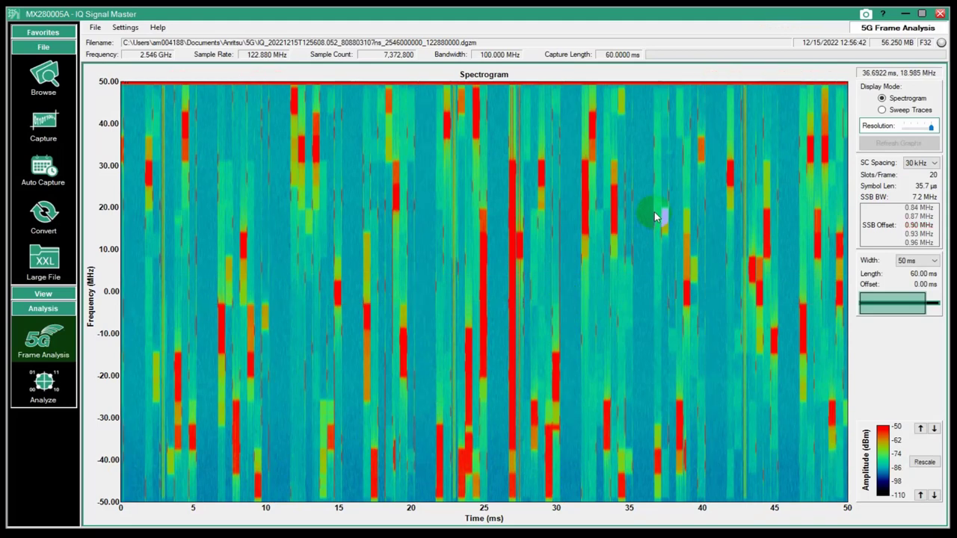